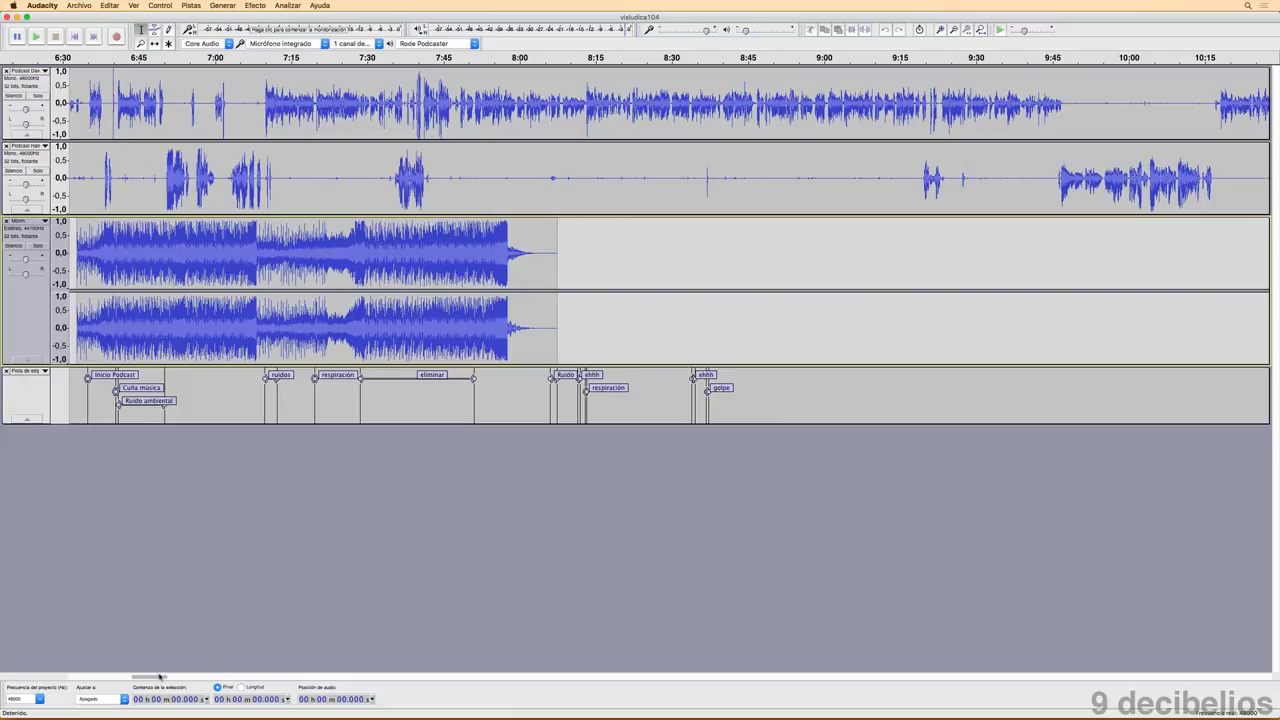
- Mute the stereo music track and play the podcast from about 6:29, stopping after the opening words
mouse_move(156, 677)
left_mouse_down()
mouse_move(75, 679)
mouse_move(146, 677)
left_mouse_up()
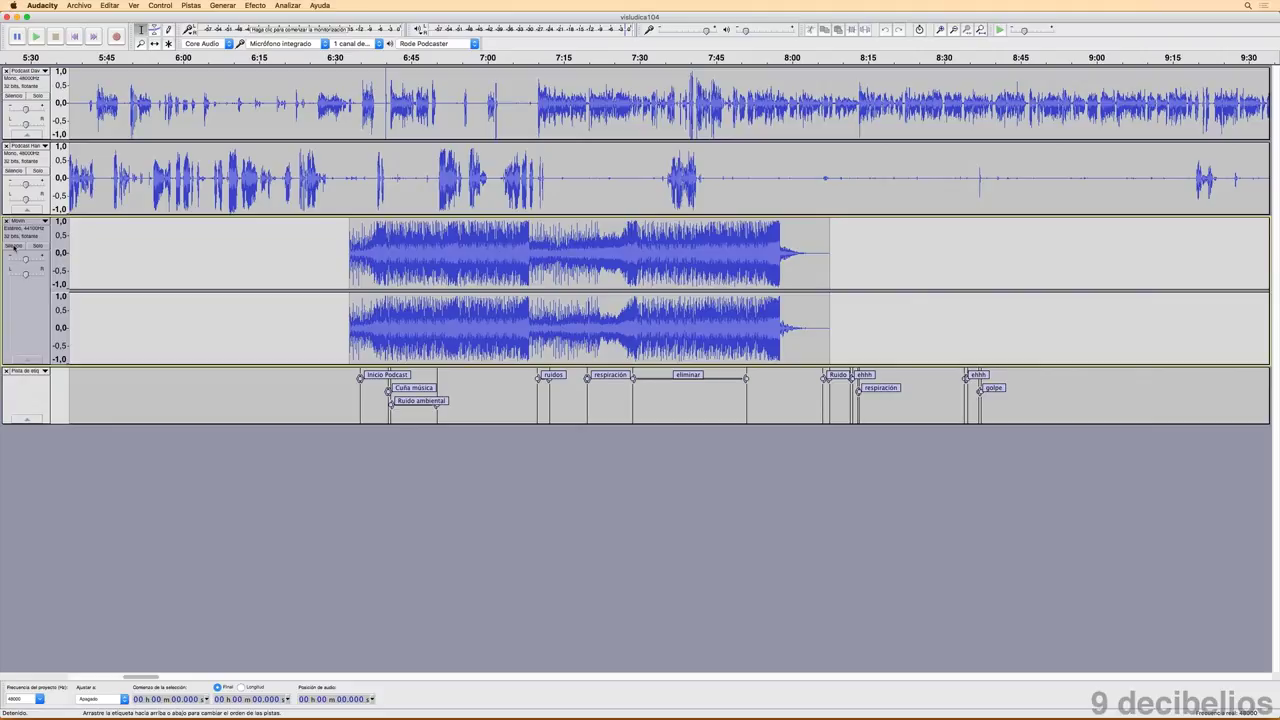
left_click(13, 246)
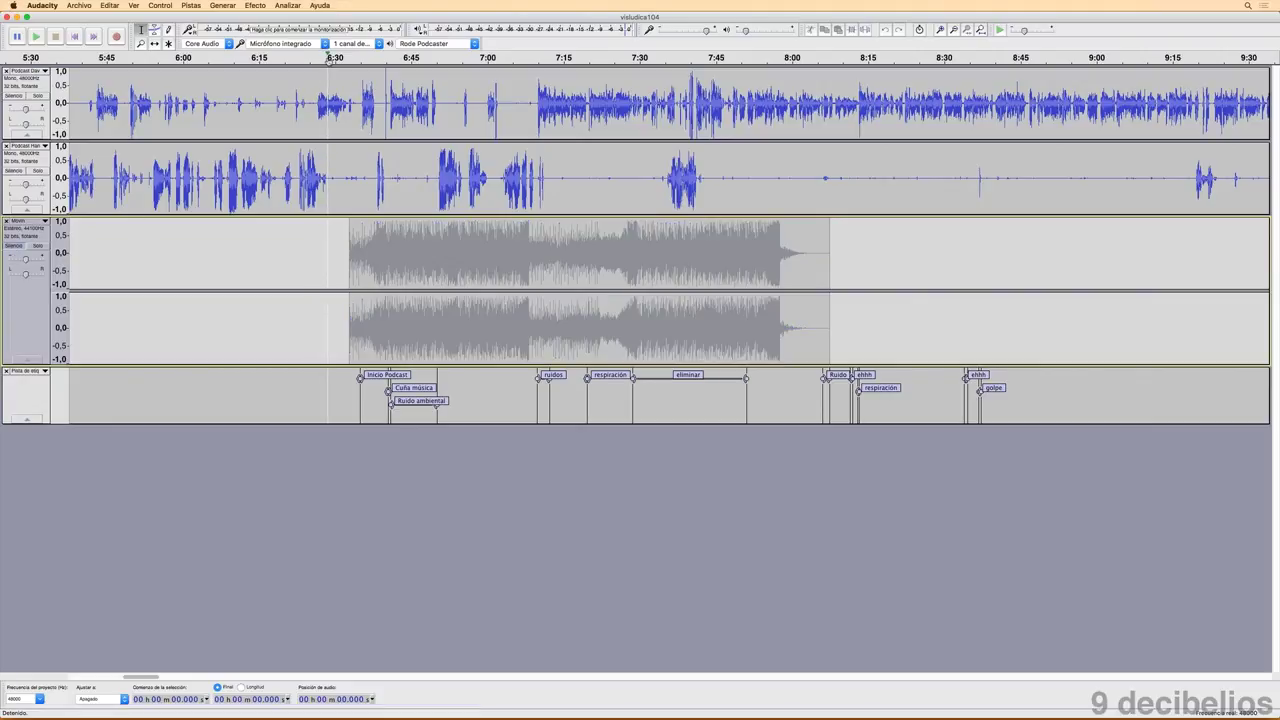
left_click(329, 57)
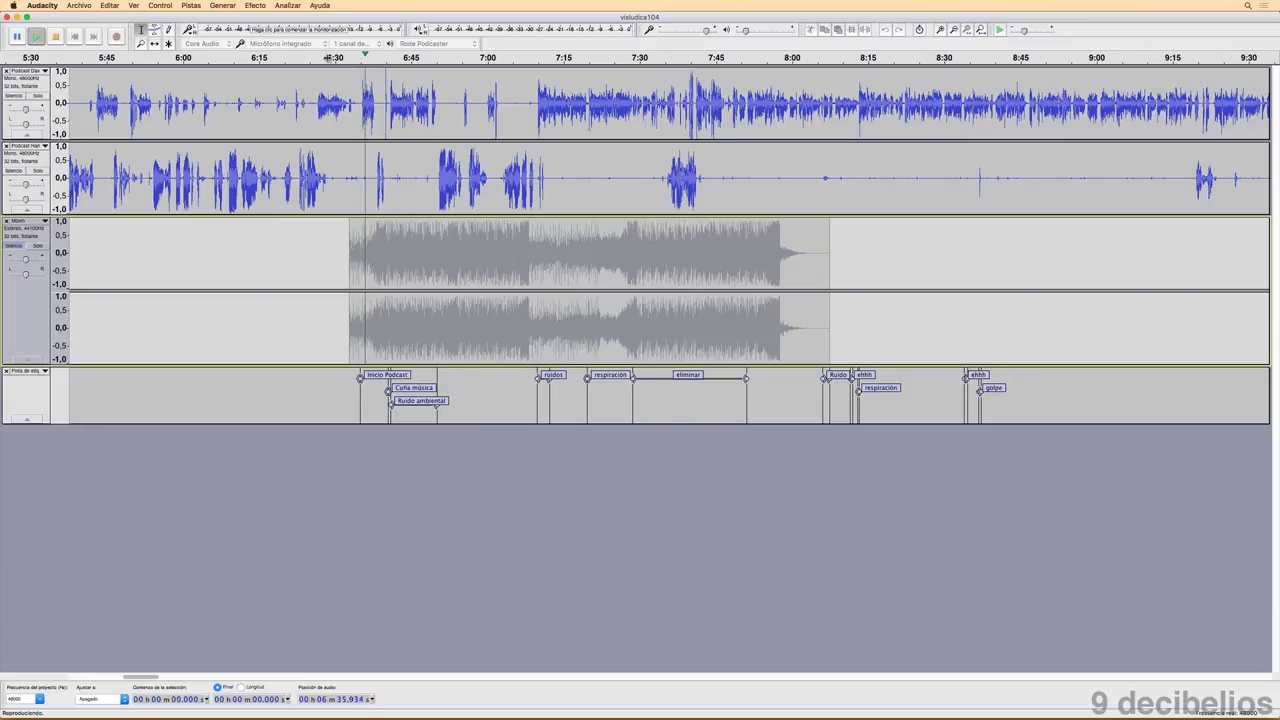
key("space")
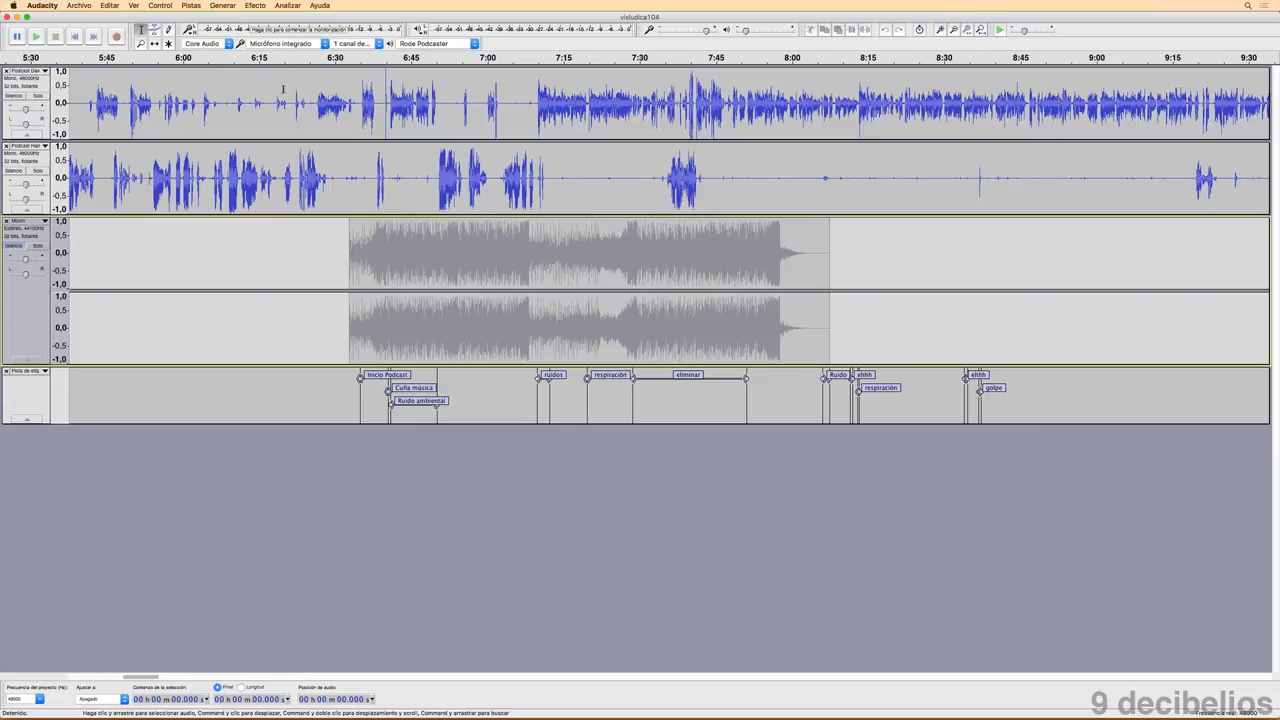
- Select the speech from about 6:34.2 to 6:51.2 in the first voice track and listen to part of it
left_click_drag(269, 90, 354, 94)
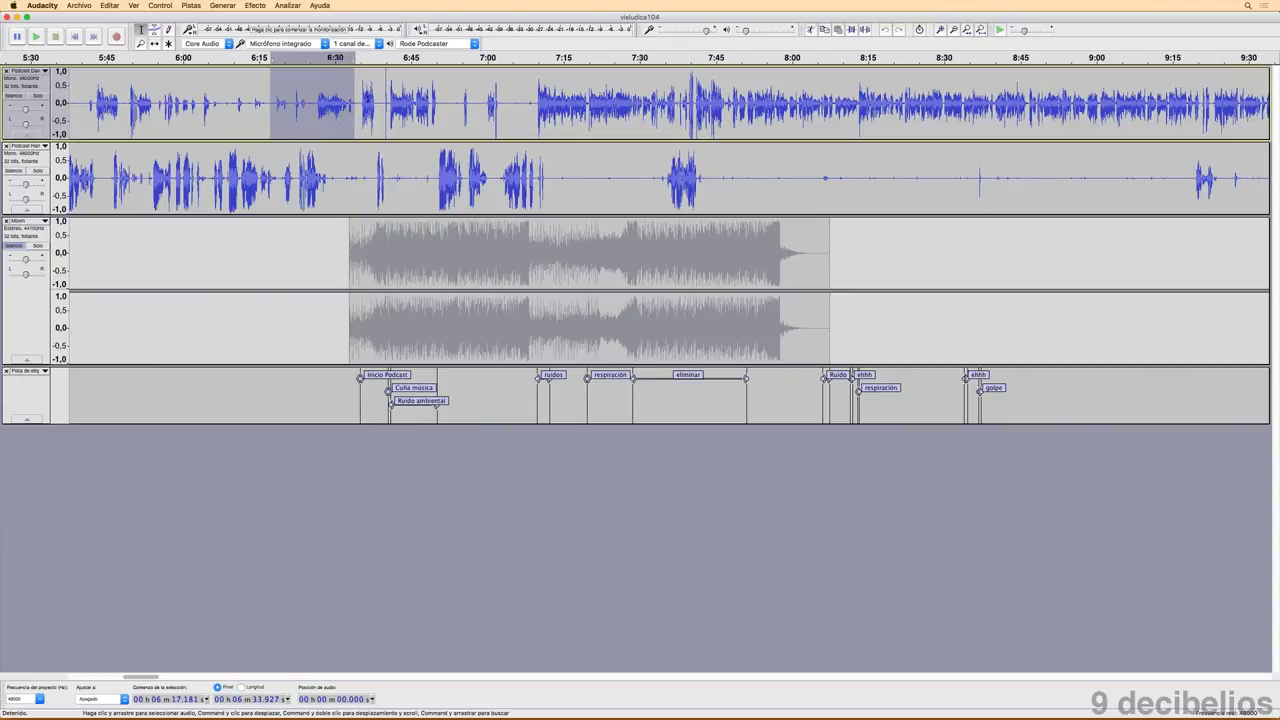
left_click(381, 119)
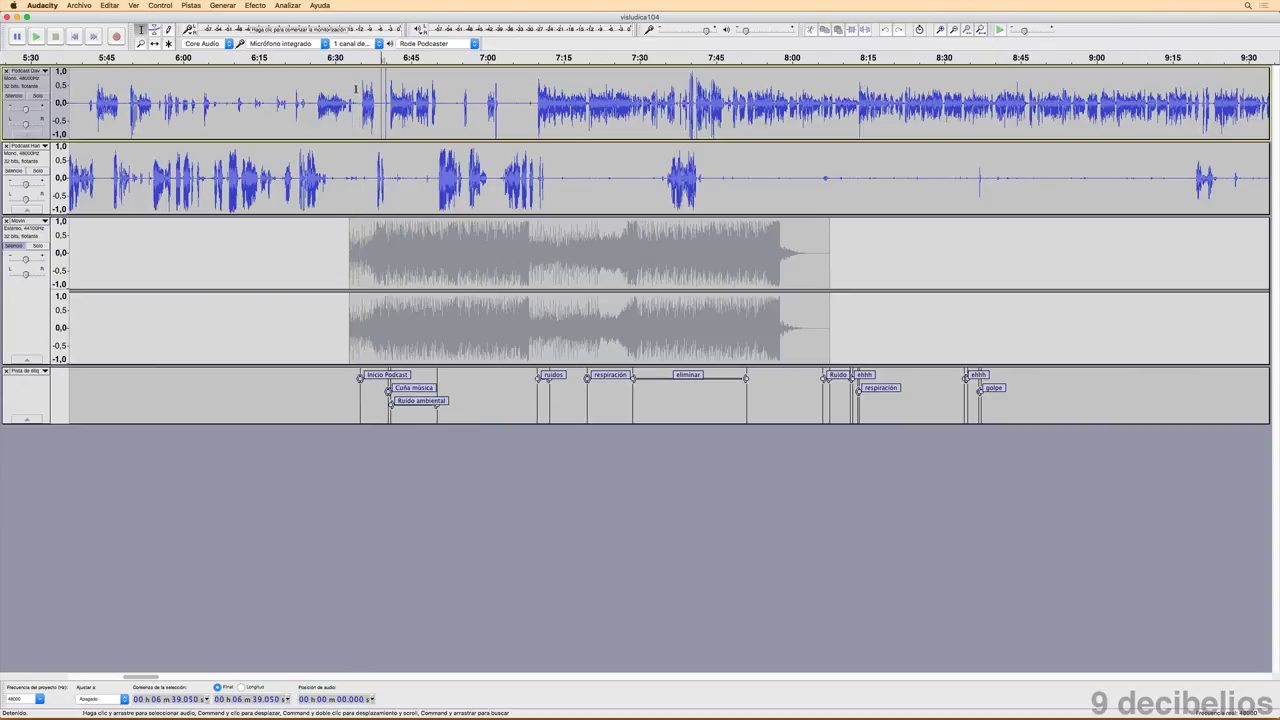
left_click_drag(356, 90, 442, 94)
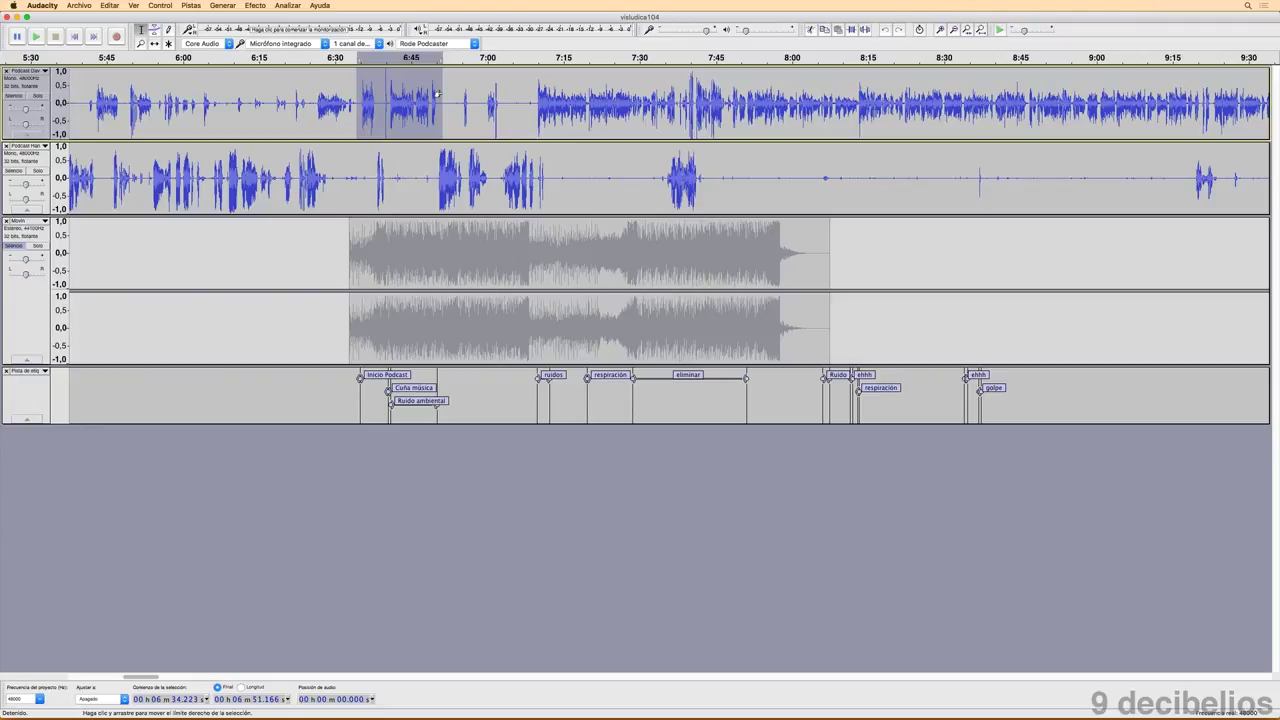
key("space")
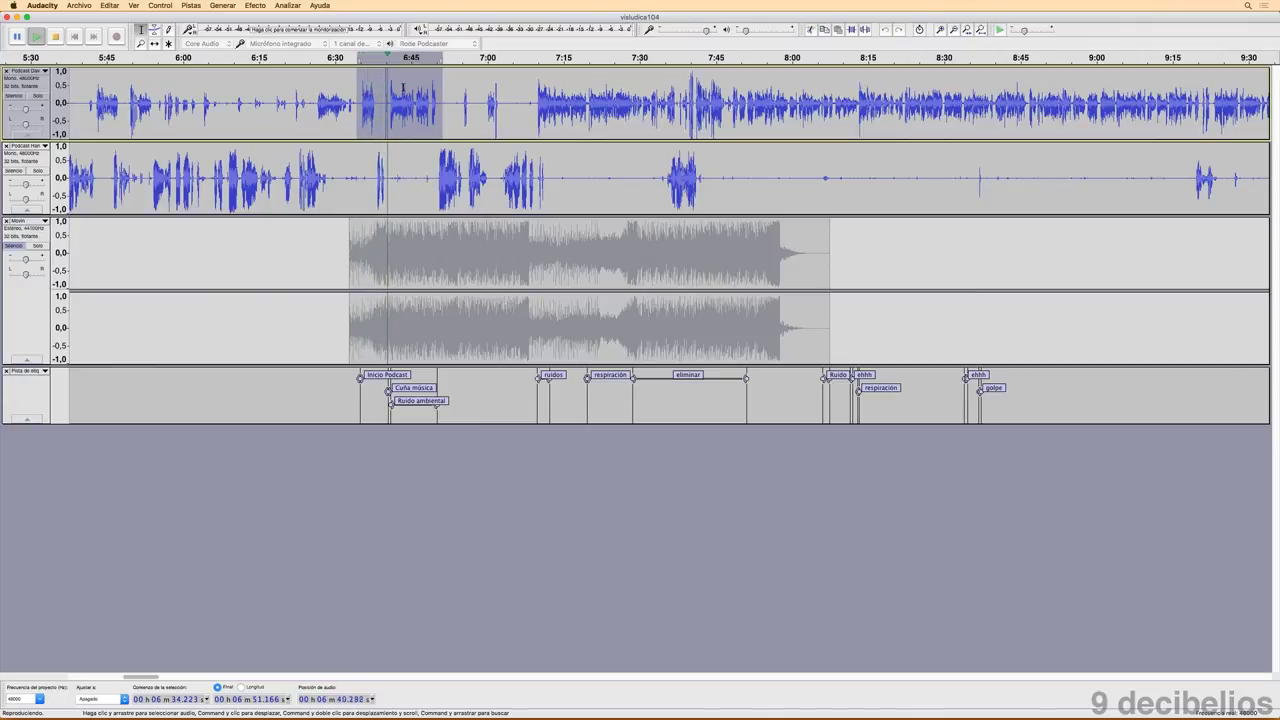
key("space")
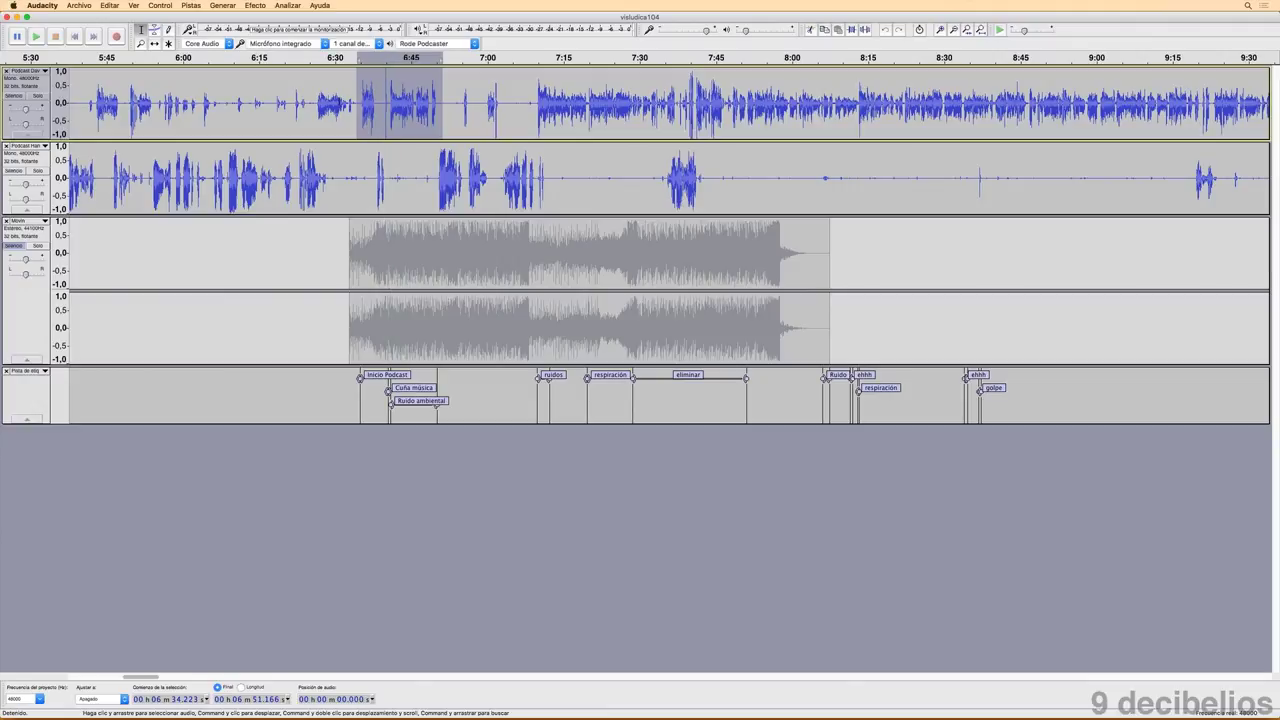
- Select only the short phrase from about 6:35.3 to 6:37.9 in the first voice track and play it
left_click(940, 30)
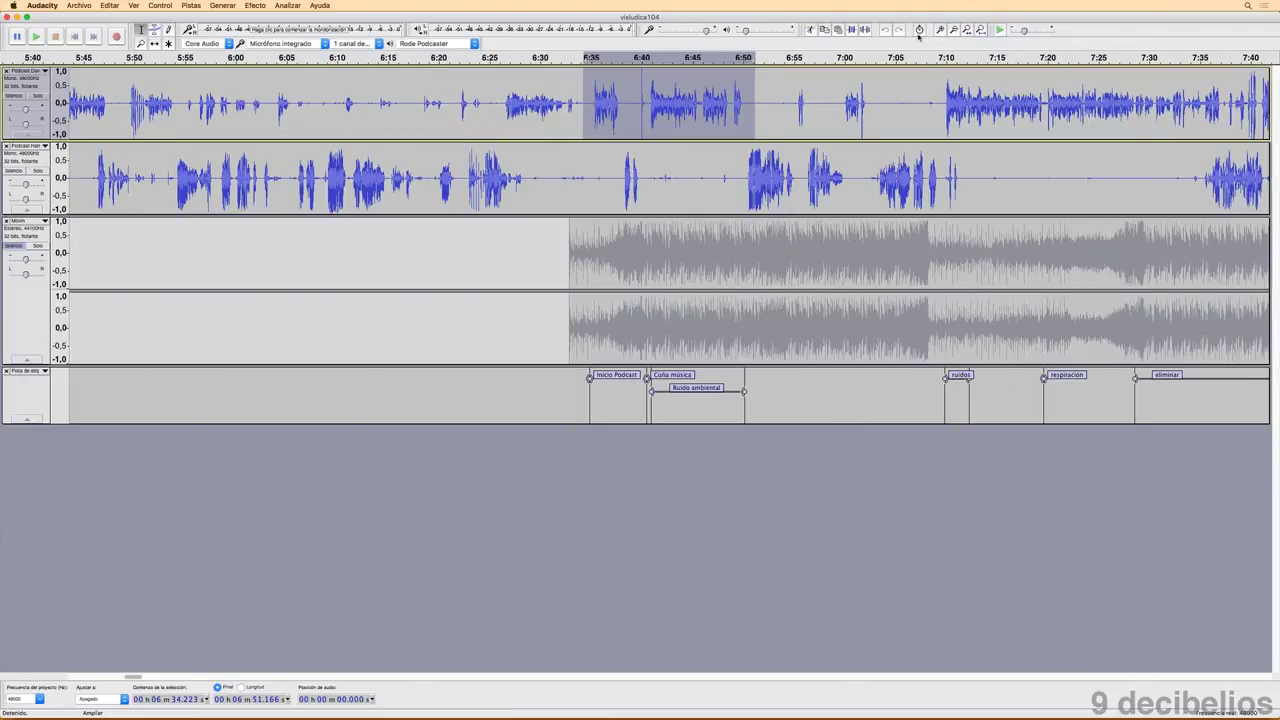
left_click(940, 30)
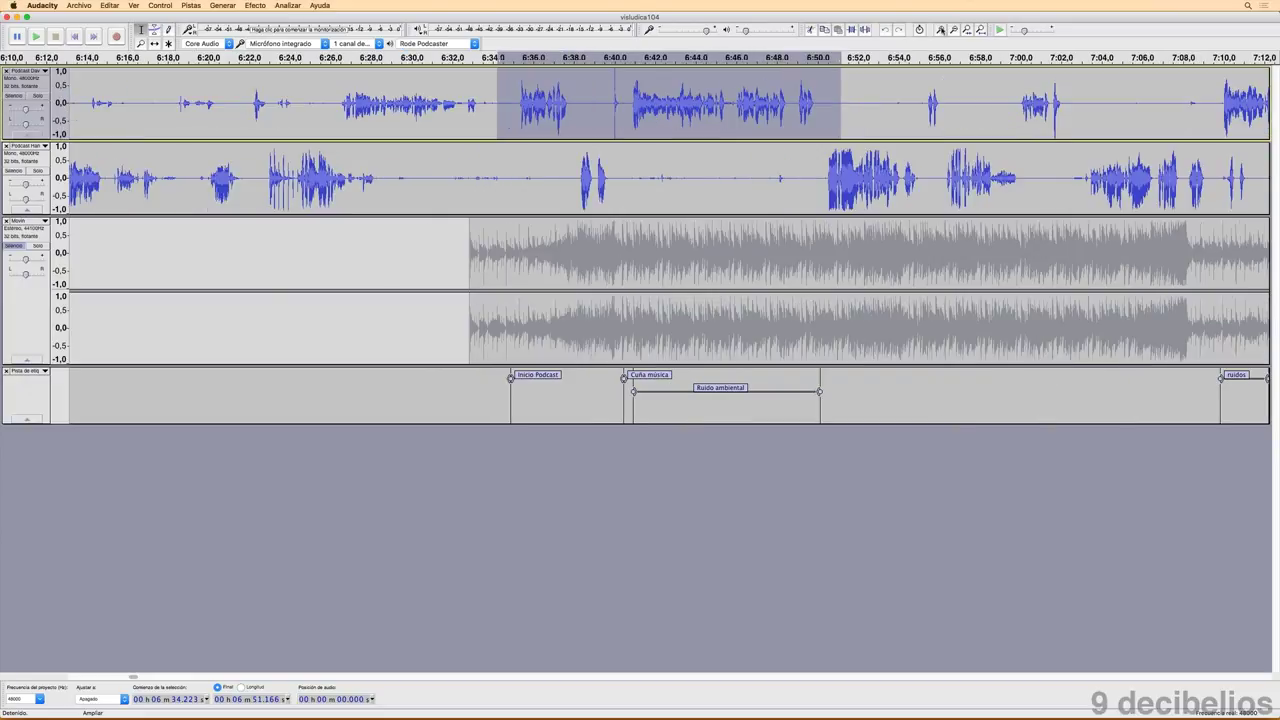
left_click_drag(519, 83, 570, 83)
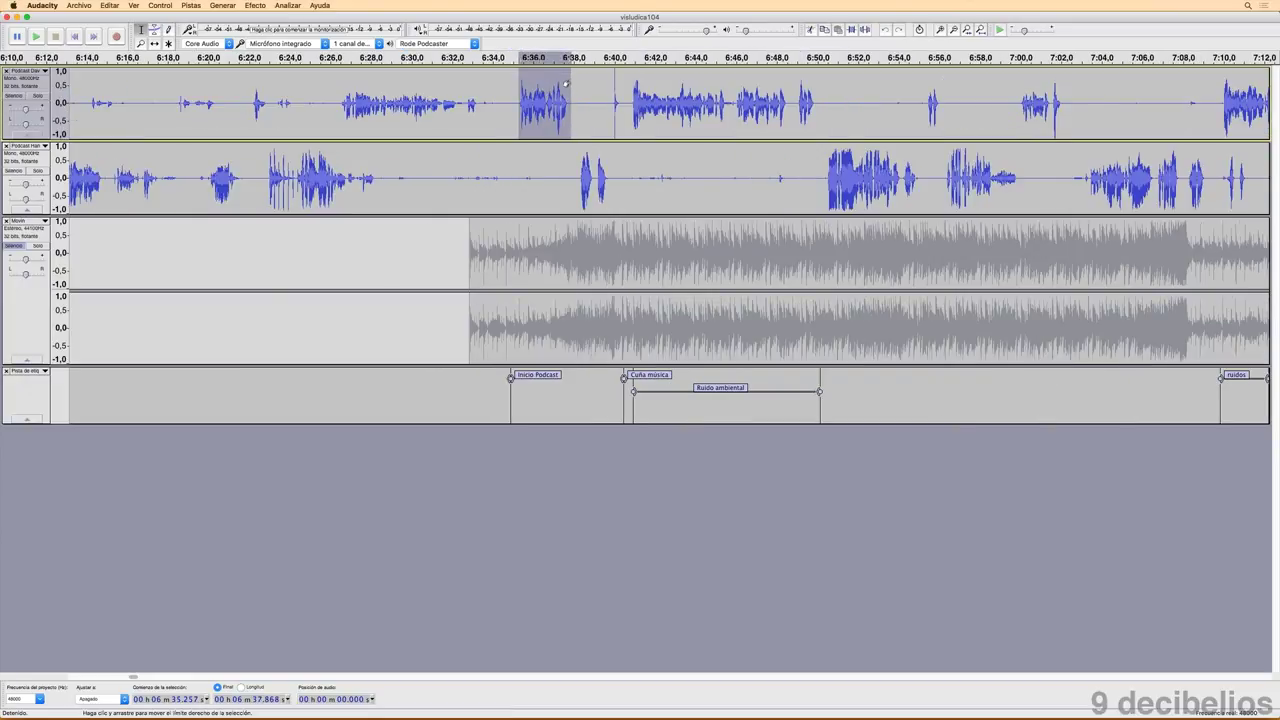
key("space")
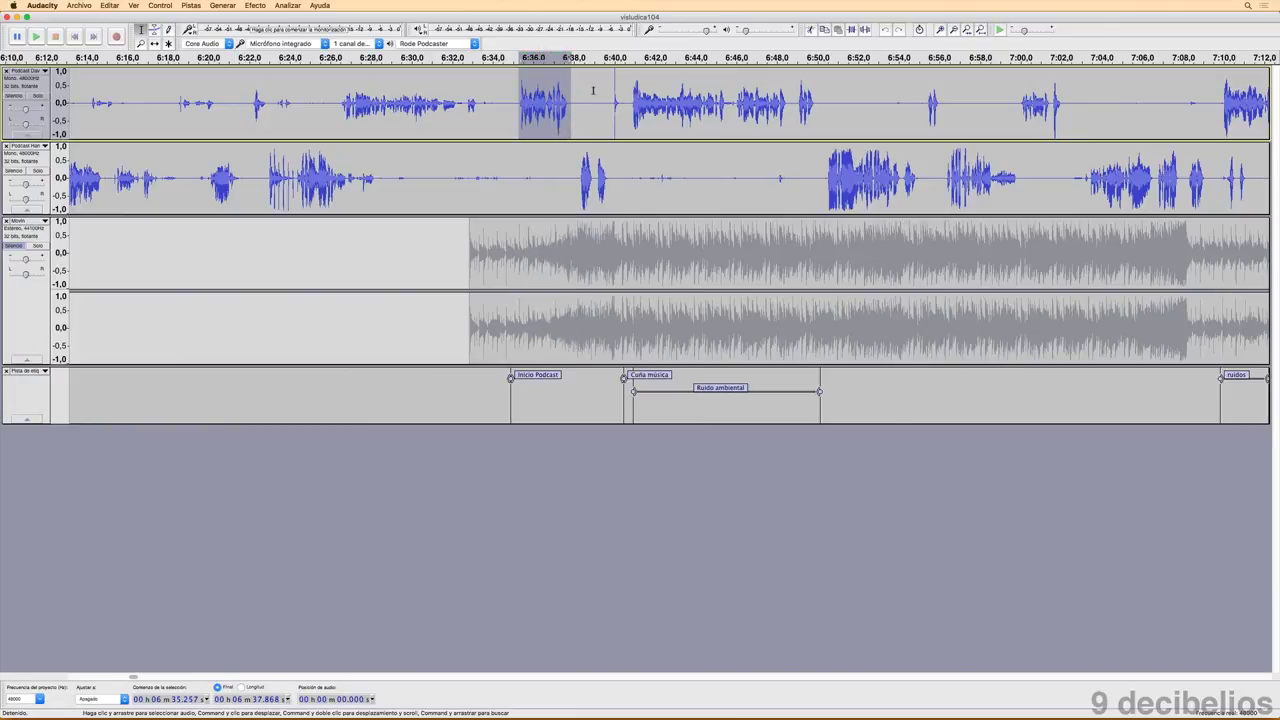
key("space")
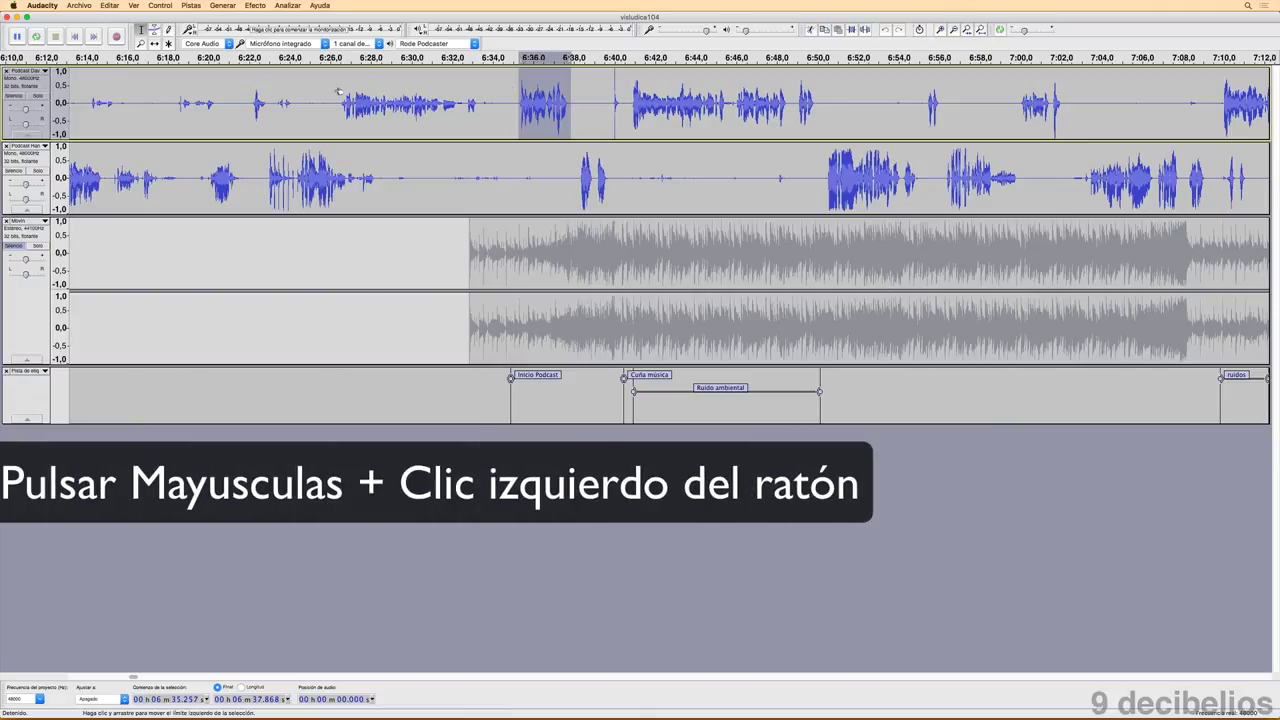
- Extend and shorten the end of the voice selection to several points, finishing at about 6:43.7
left_click(723, 86, "shift")
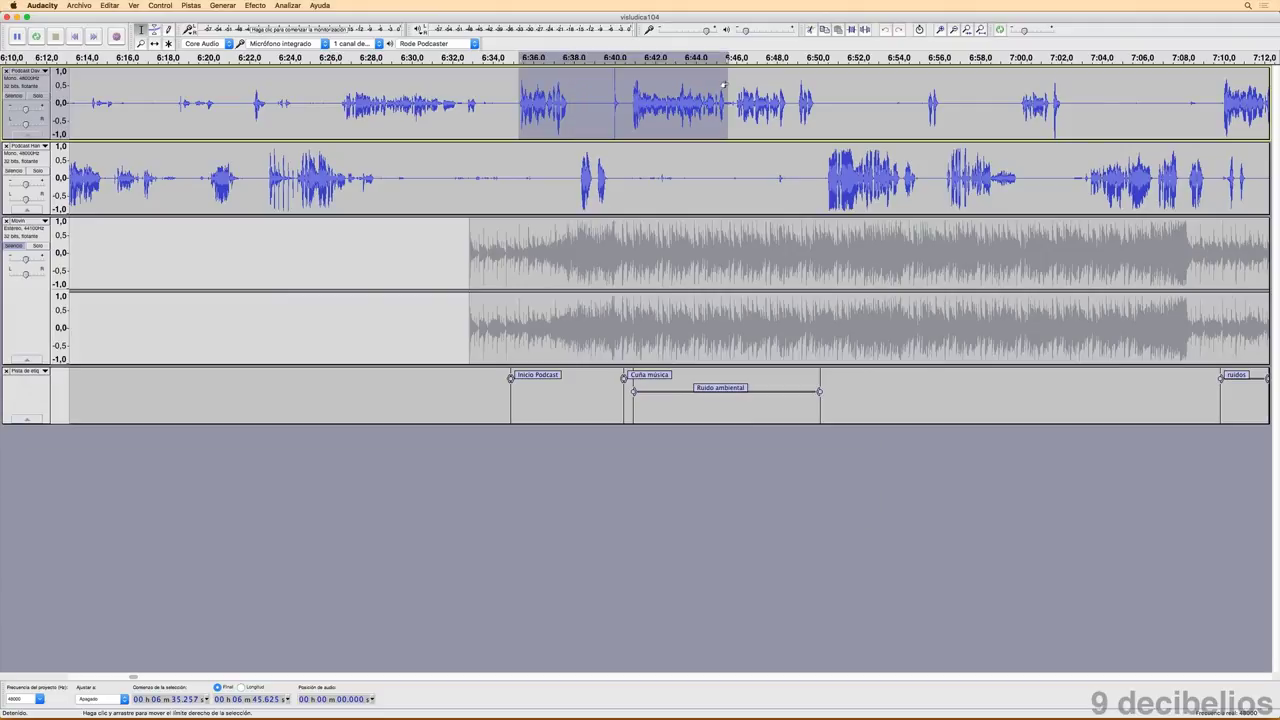
left_click(675, 85, "shift")
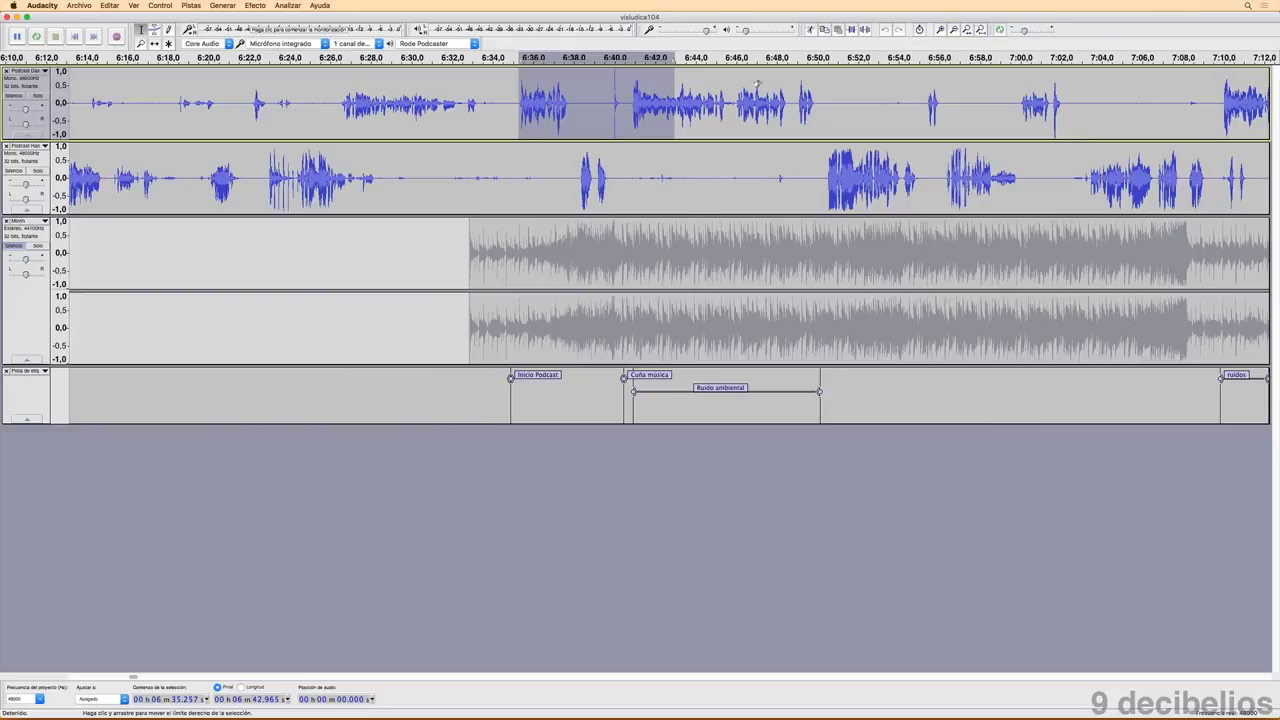
left_click(826, 84, "shift")
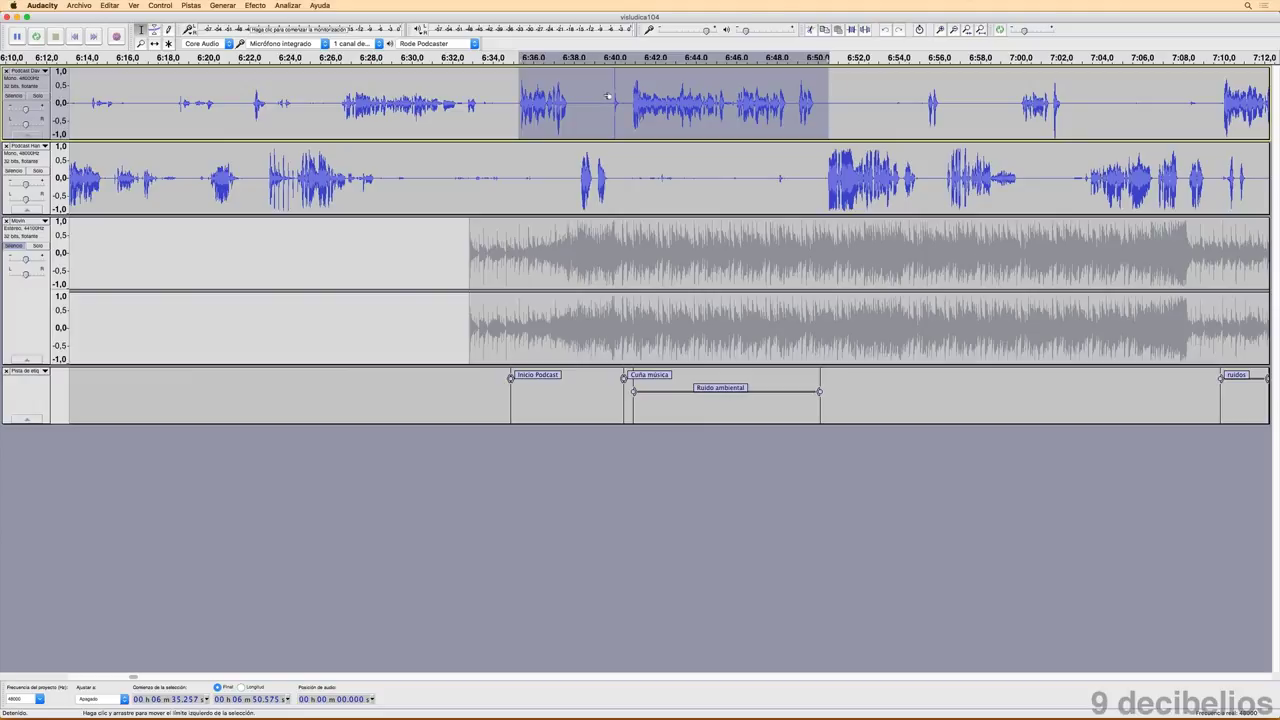
left_click(688, 93, "shift")
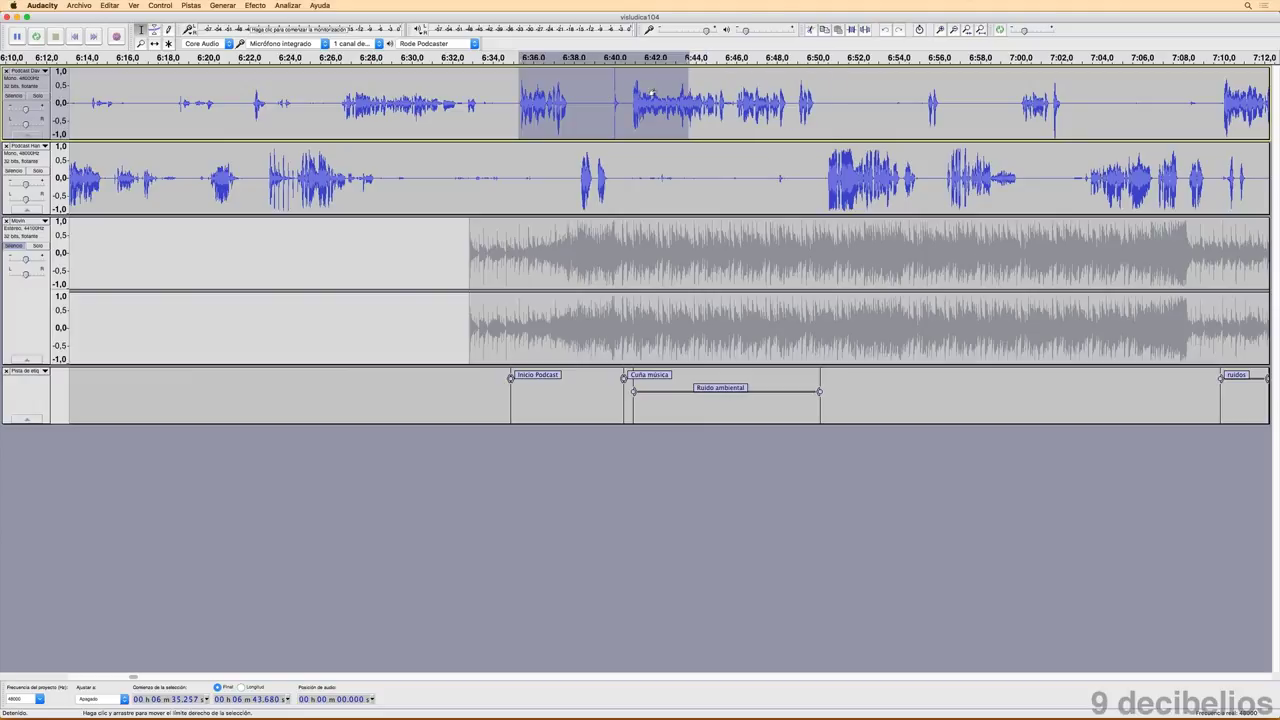
- Adjust both edges of the voice selection so it runs from about 6:33.8 to 6:50.6
left_click(589, 93, "shift")
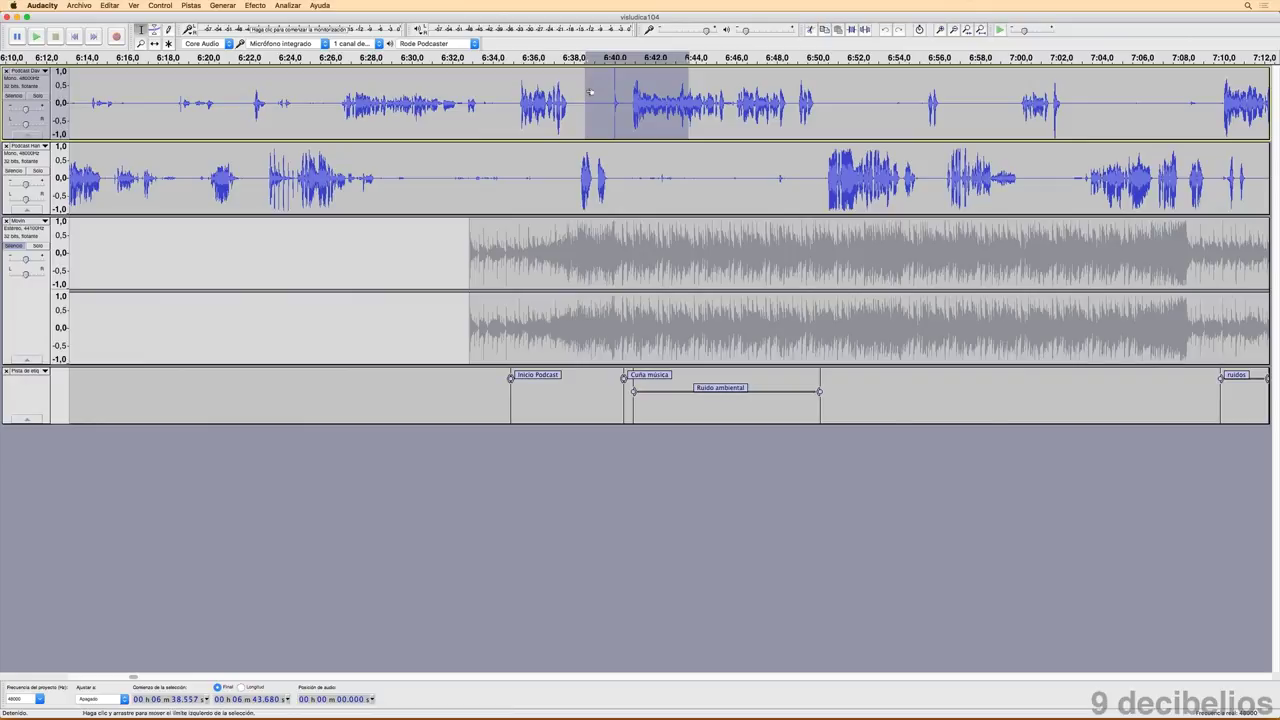
left_click_drag(589, 93, 492, 96)
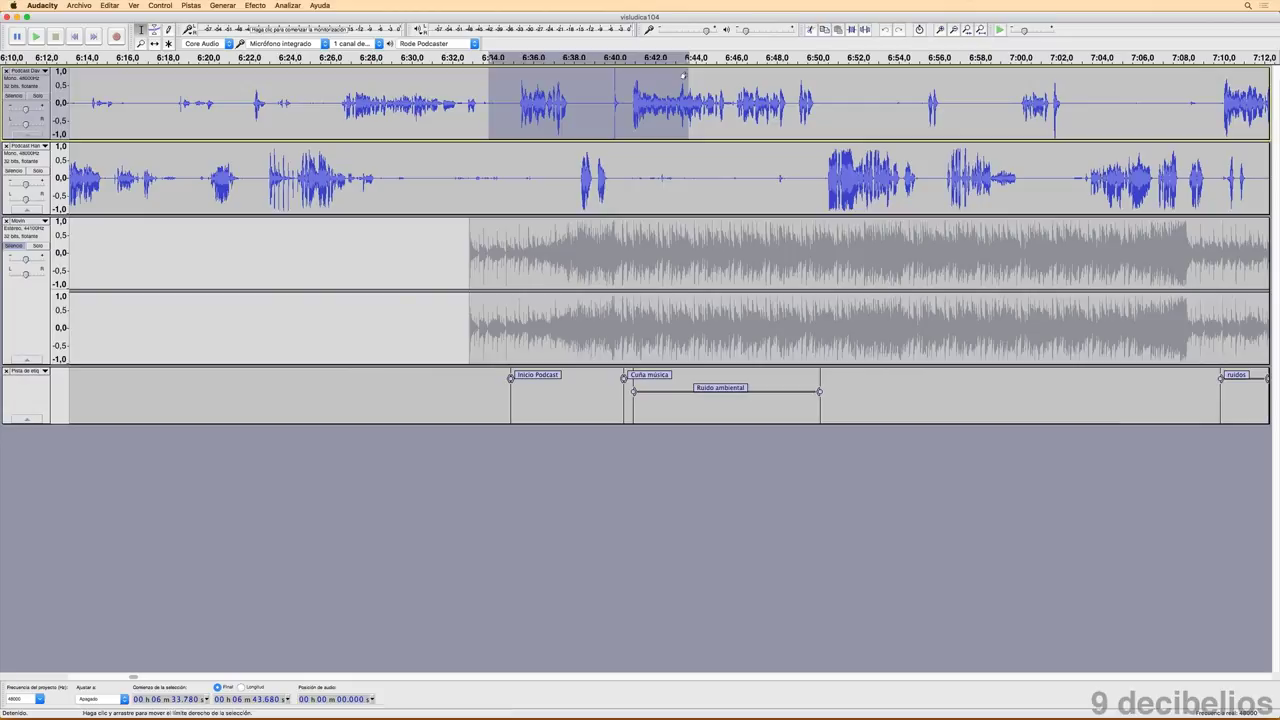
left_click_drag(684, 75, 822, 80)
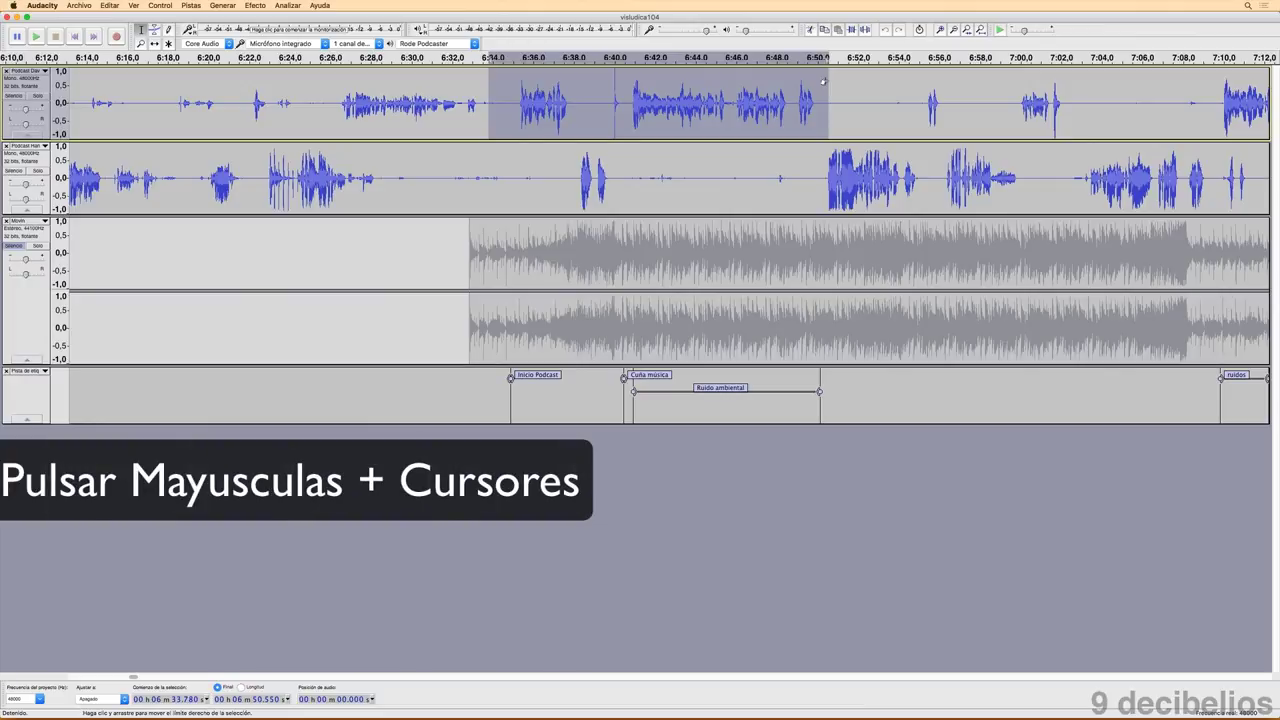
- Replace the selection with the beginning of the opening phrase, from about 6:35.29 to 6:35.99 in the first voice track
left_click(512, 100)
left_click(940, 30)
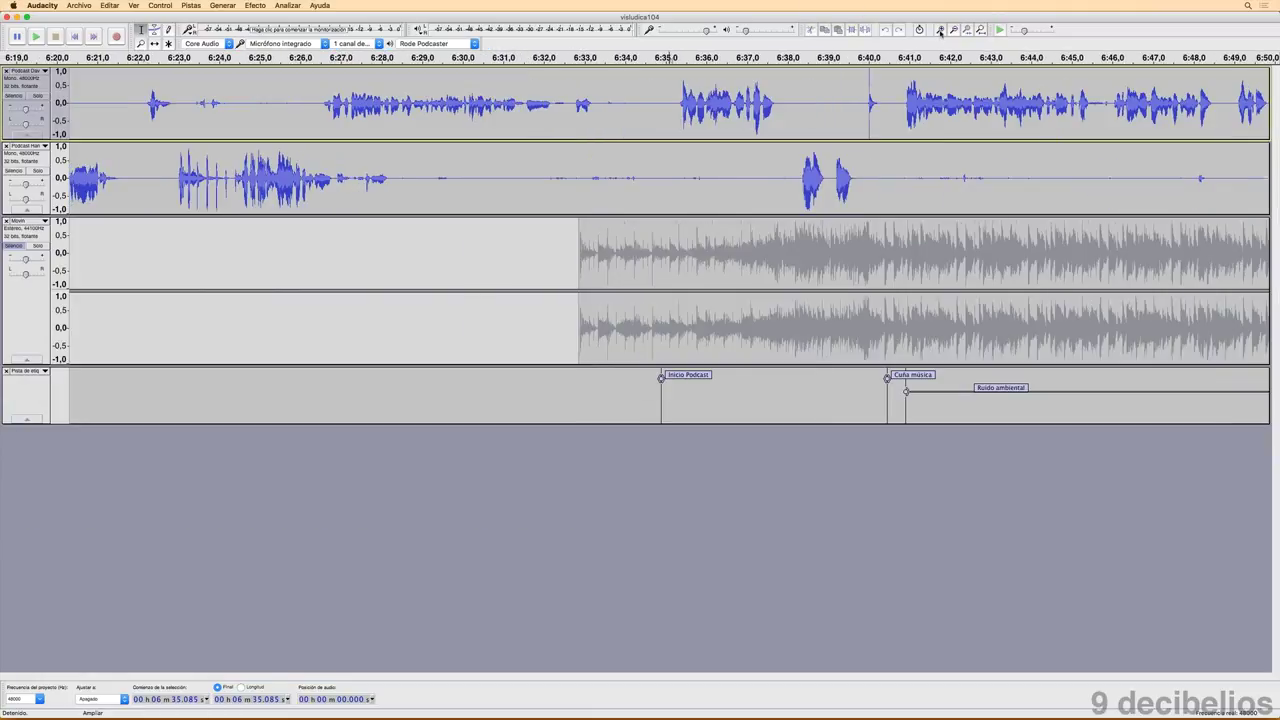
left_click(940, 30)
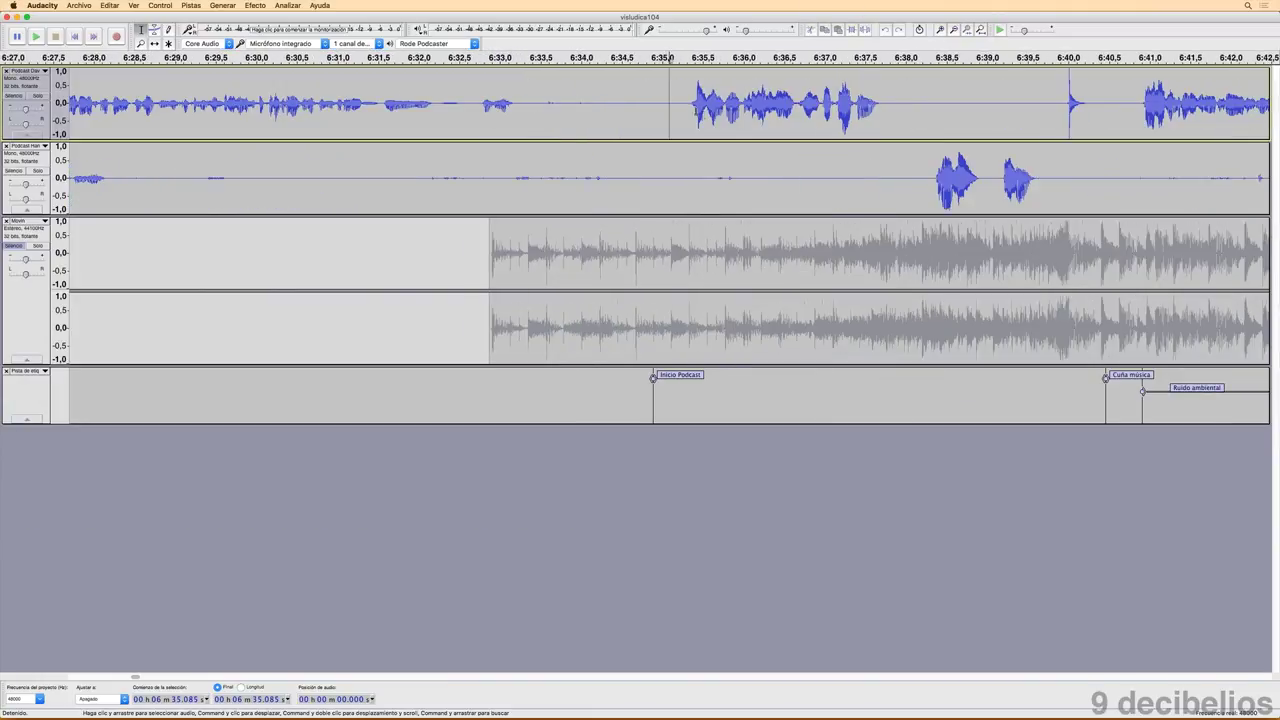
left_click_drag(686, 99, 742, 97)
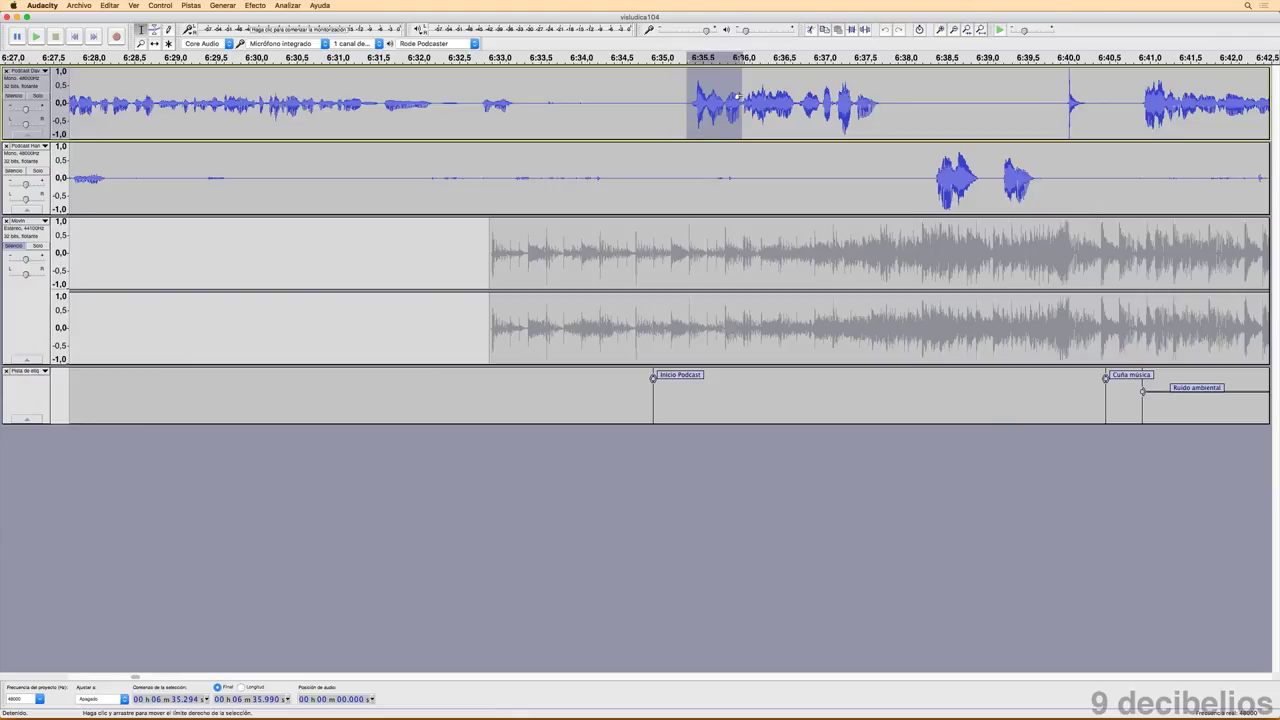
- Extend the end of the voice selection in small increments to slightly past 6:36.2
key("shift")
left_click_drag(737, 96, 739, 96)
key("shift+Right")
key("shift+Right")
key("shift+Right")
key("shift+Right")
key("shift+Right")
key("shift+Right")
key("shift+Right")
key("shift+Right")
key("shift+Right")
key("shift+Right")
key("shift+Right")
key("shift+Right")
key("shift+Right")
key("shift+Right")
key("shift+Right")
key("shift+Right")
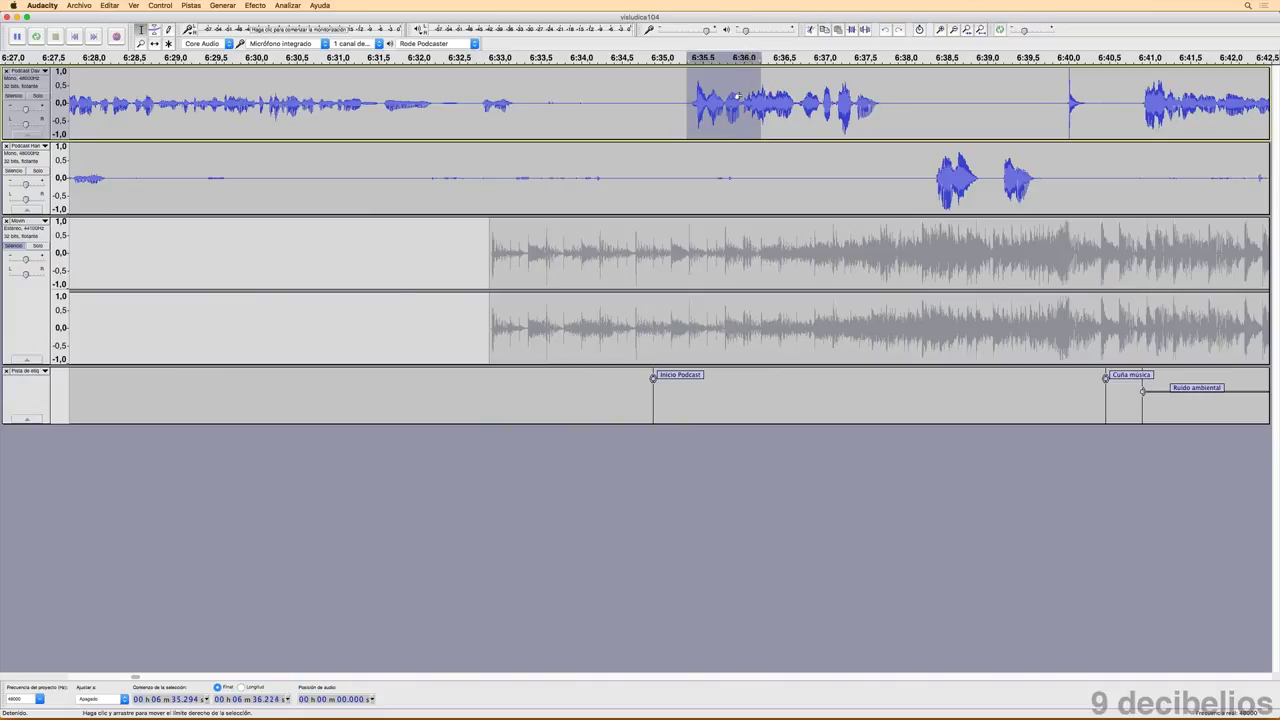
key("shift+Right")
key("shift+Right")
- Nudge the start of the voice selection slightly earlier and trim it back in fine increments to 6:35.313
key("shift+Left")
key("shift+Left")
key("shift+Left")
key("shift+Left")
key("ctrl+shift+Right")
key("ctrl+shift+Right")
key("ctrl+shift+Right")
key("ctrl+shift+Right")
key("ctrl+shift+Right")
- Contract the end of the voice selection in fine increments to 6:36.088
key("ctrl+shift+Left")
key("ctrl+shift+Left")
key("ctrl+shift+Left")
key("ctrl+shift+Left")
key("ctrl+shift+Left")
key("ctrl+shift+Left")
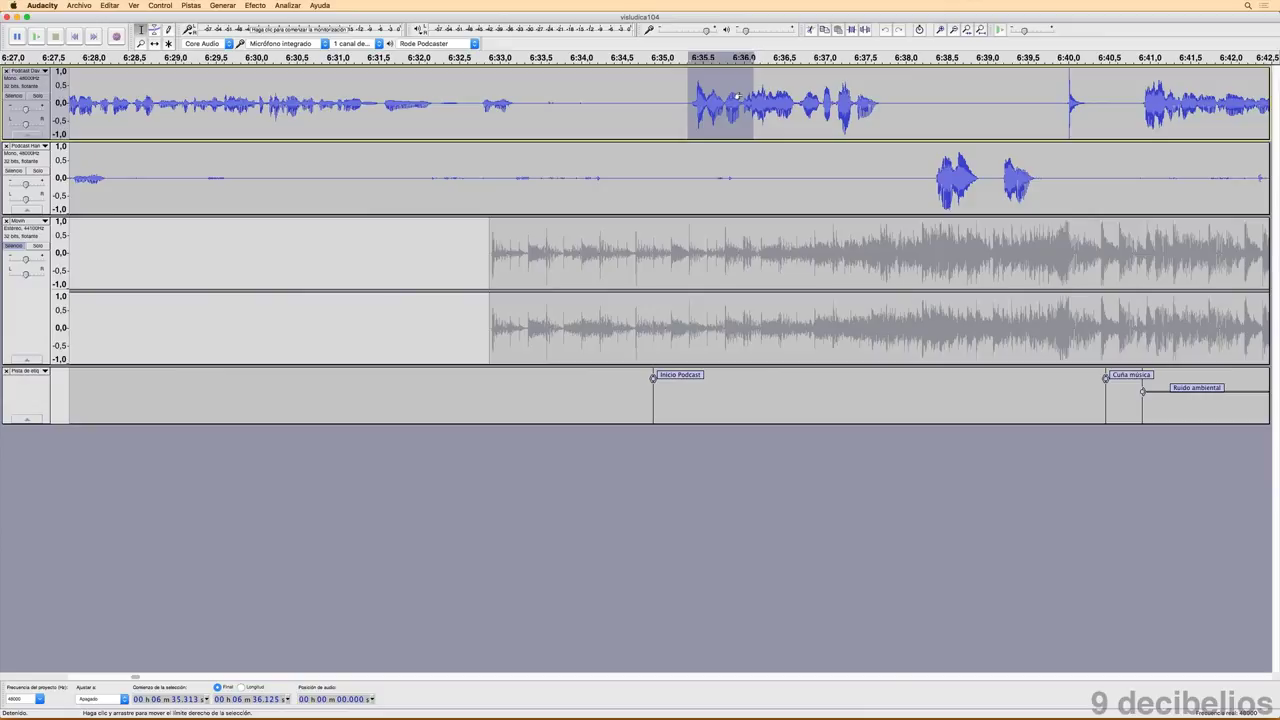
key("ctrl+shift+Left")
key("ctrl+shift+Left")
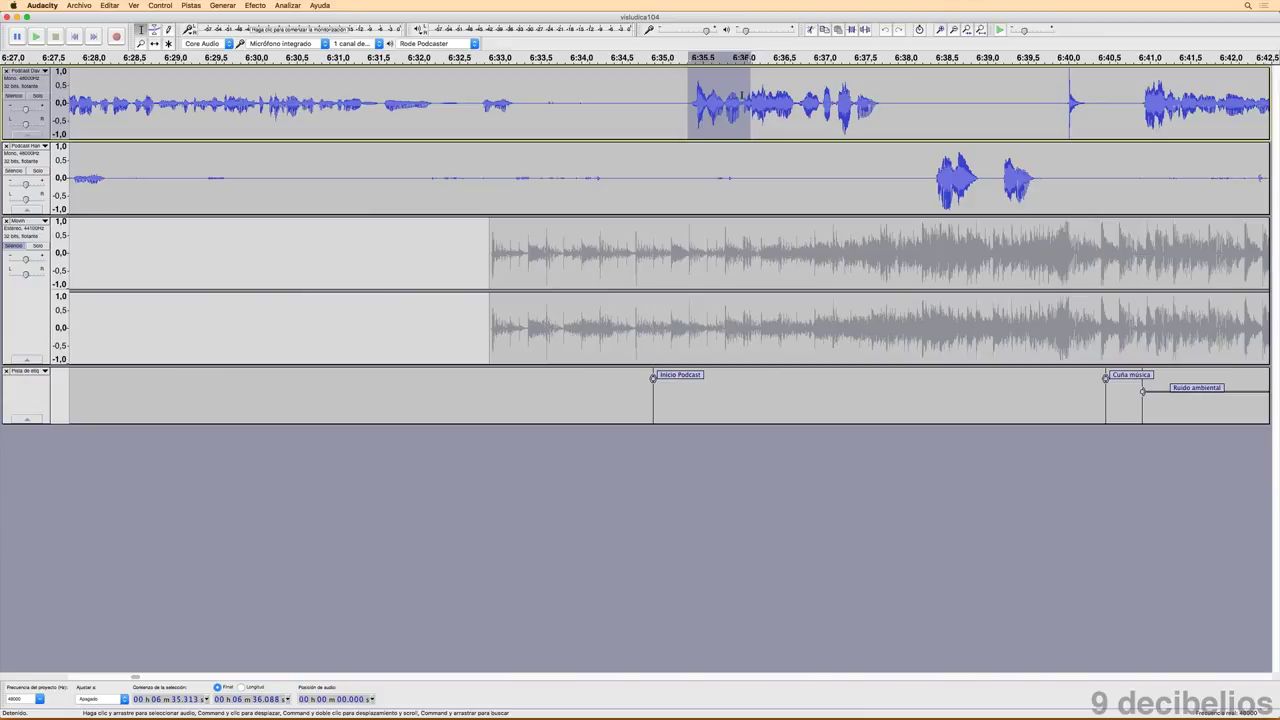
- Unmute the music track and briefly play all tracks together from about 6:35
left_click(14, 246)
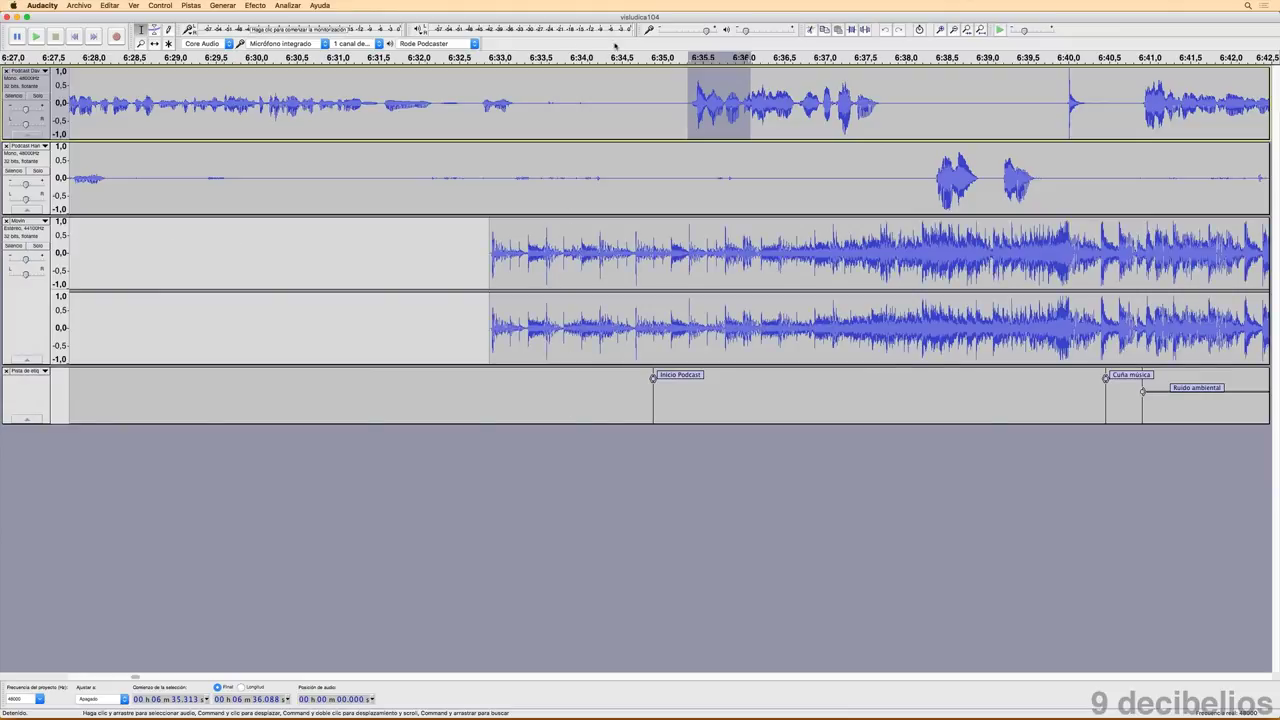
left_click(659, 55)
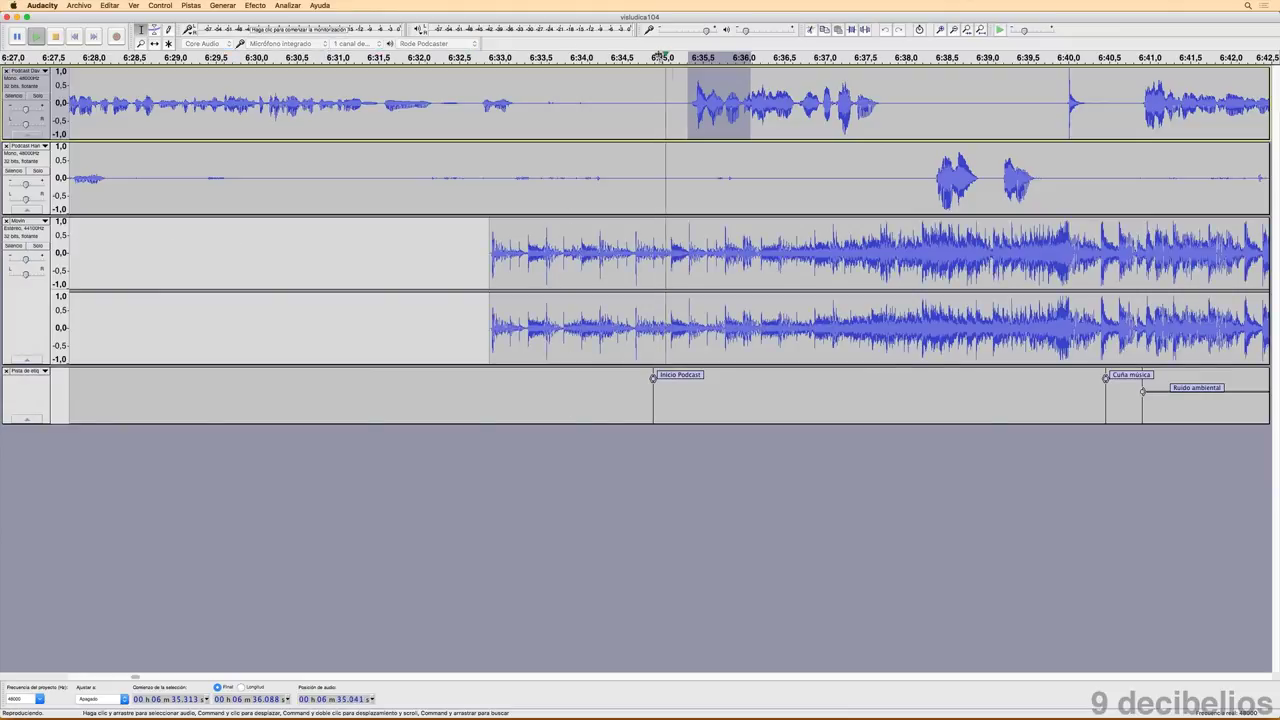
left_click(659, 55)
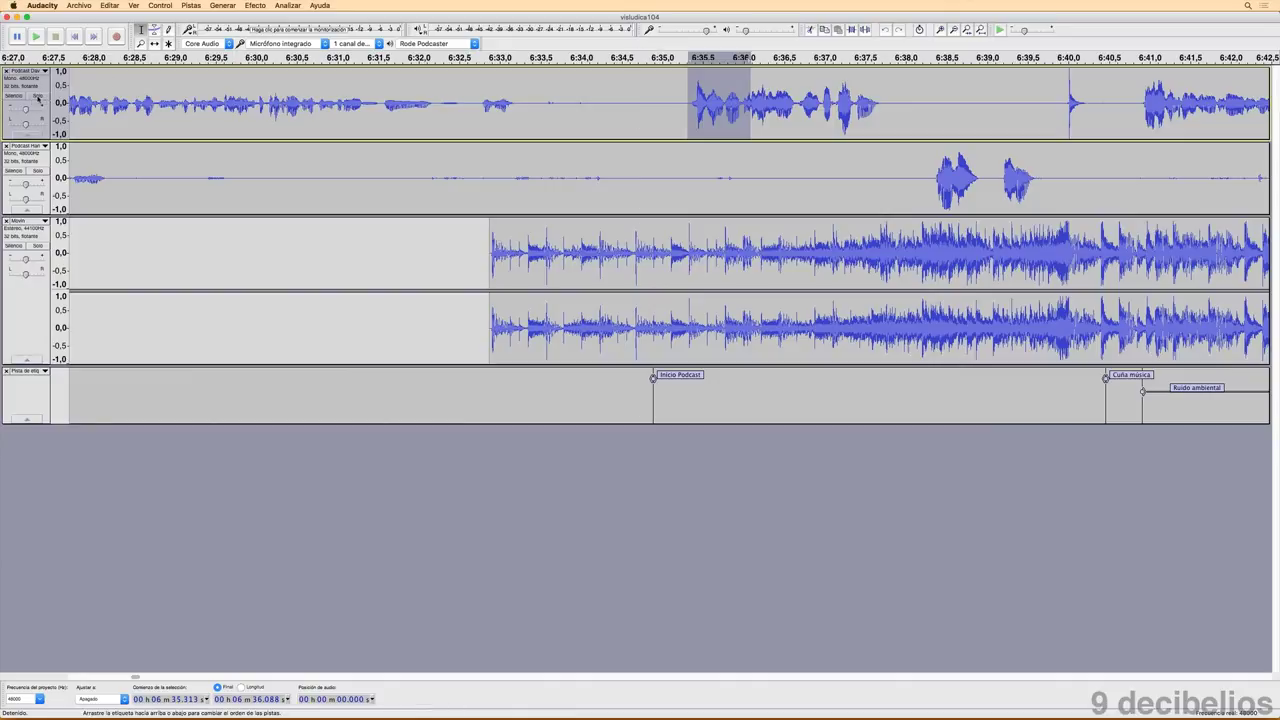
- Solo the first voice track to listen to it alone, and turn solo off again
left_click(38, 96)
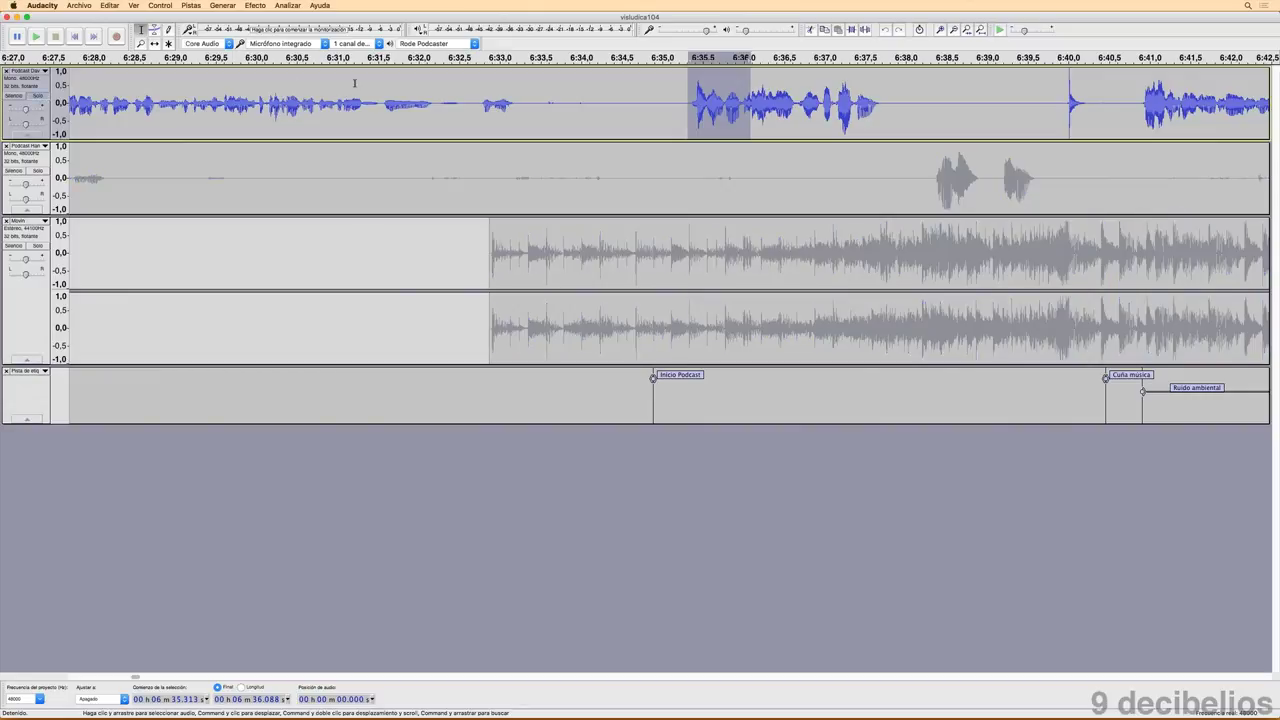
key("space")
left_click(38, 96)
- Mute the music track again and zoom the timeline out two levels around the selection
left_click(14, 245)
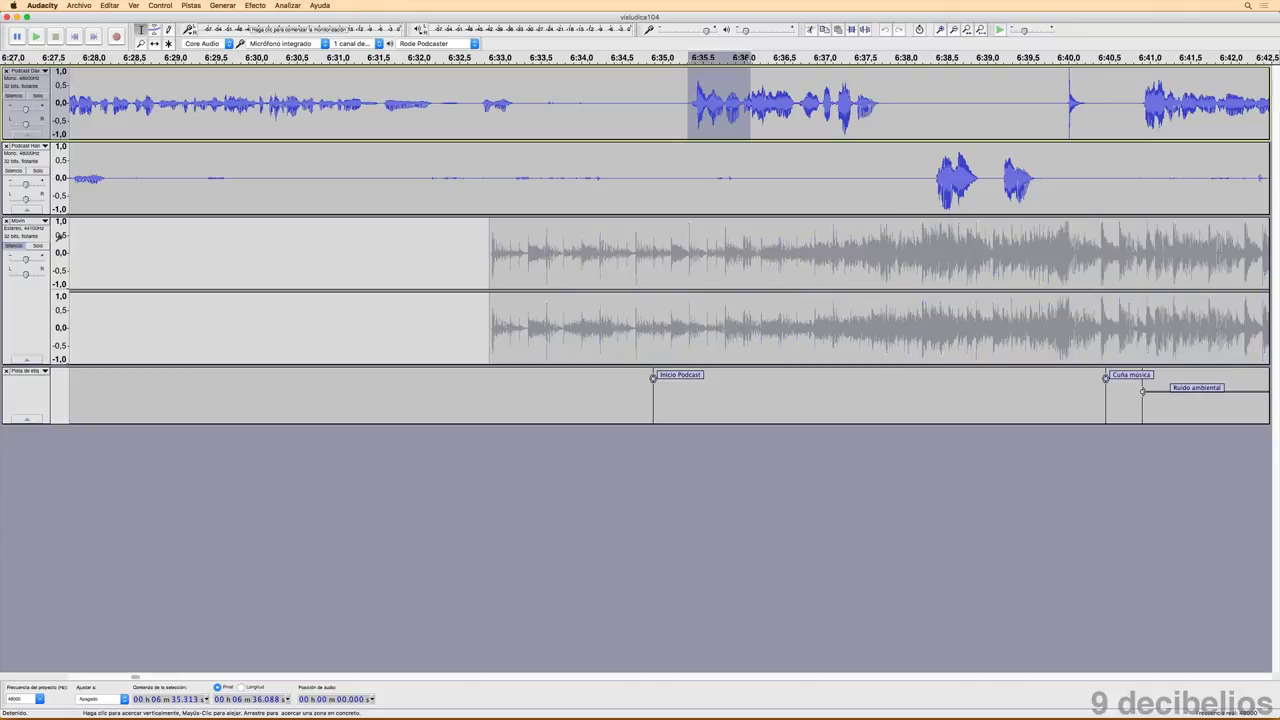
key("space")
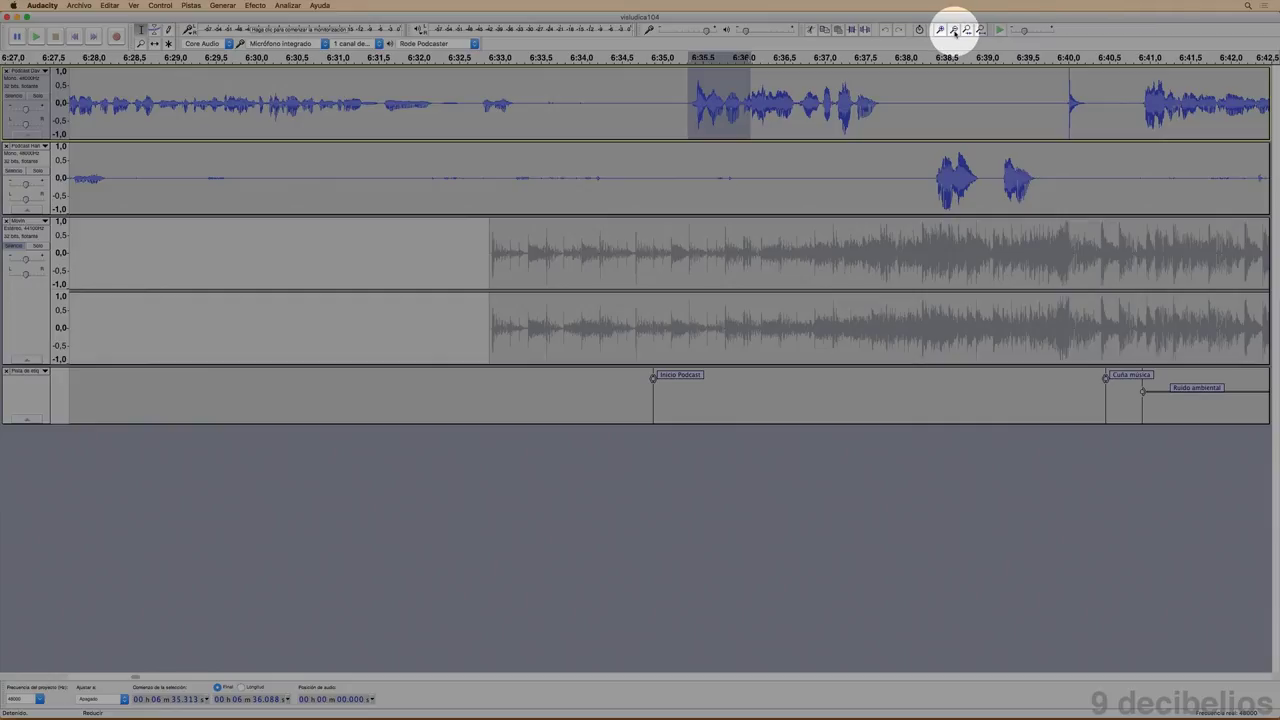
left_click(954, 31)
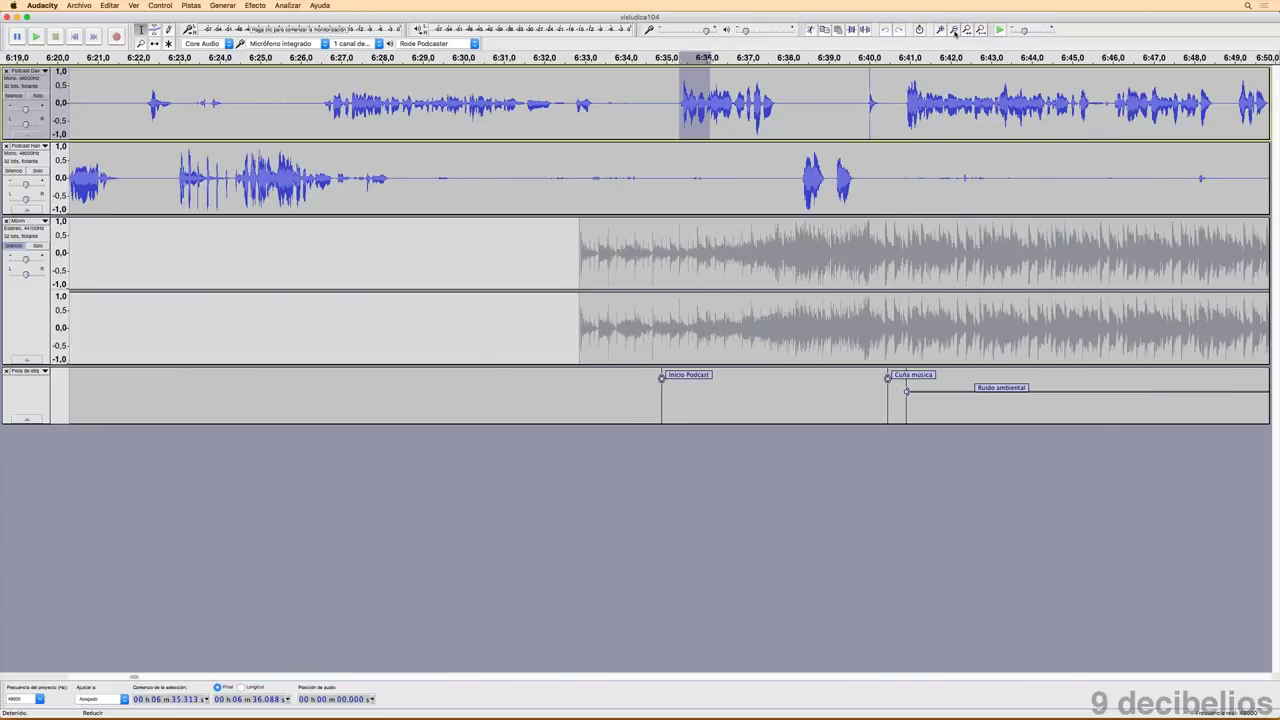
left_click(954, 31)
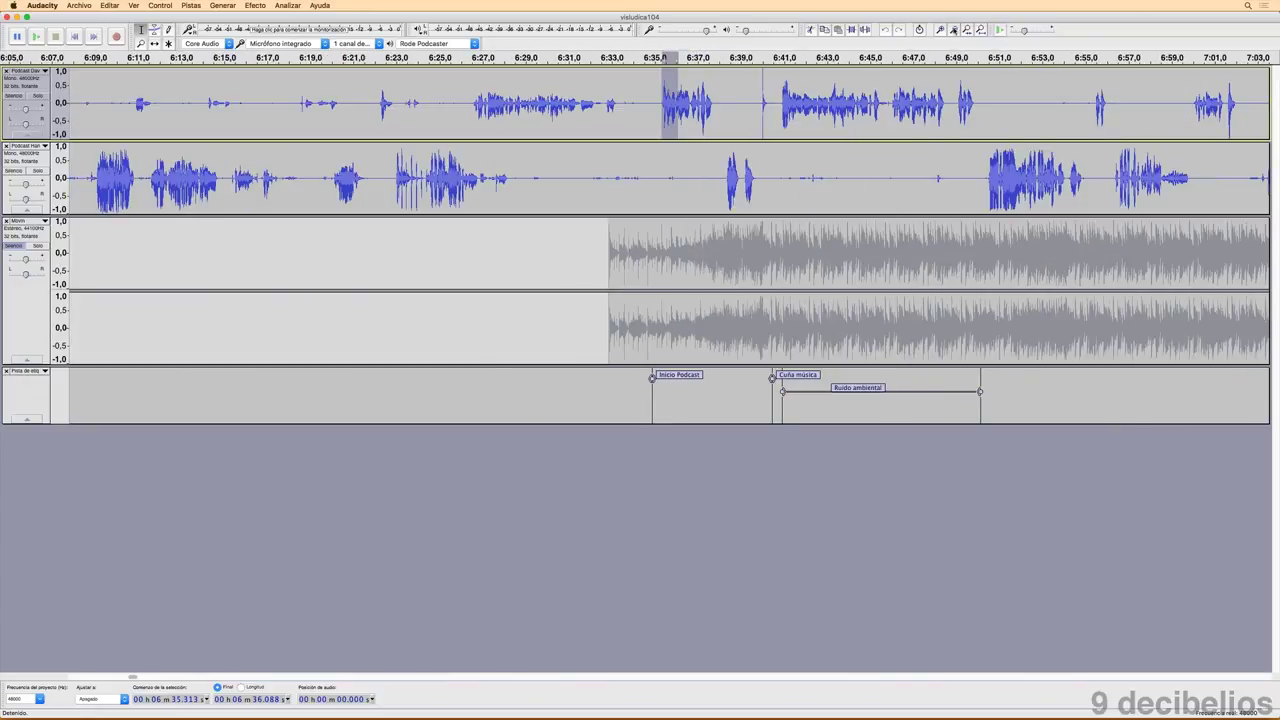
- Zoom the timeline out two levels and back in closely on the selection near 6:35
left_click(954, 31)
left_click(954, 31)
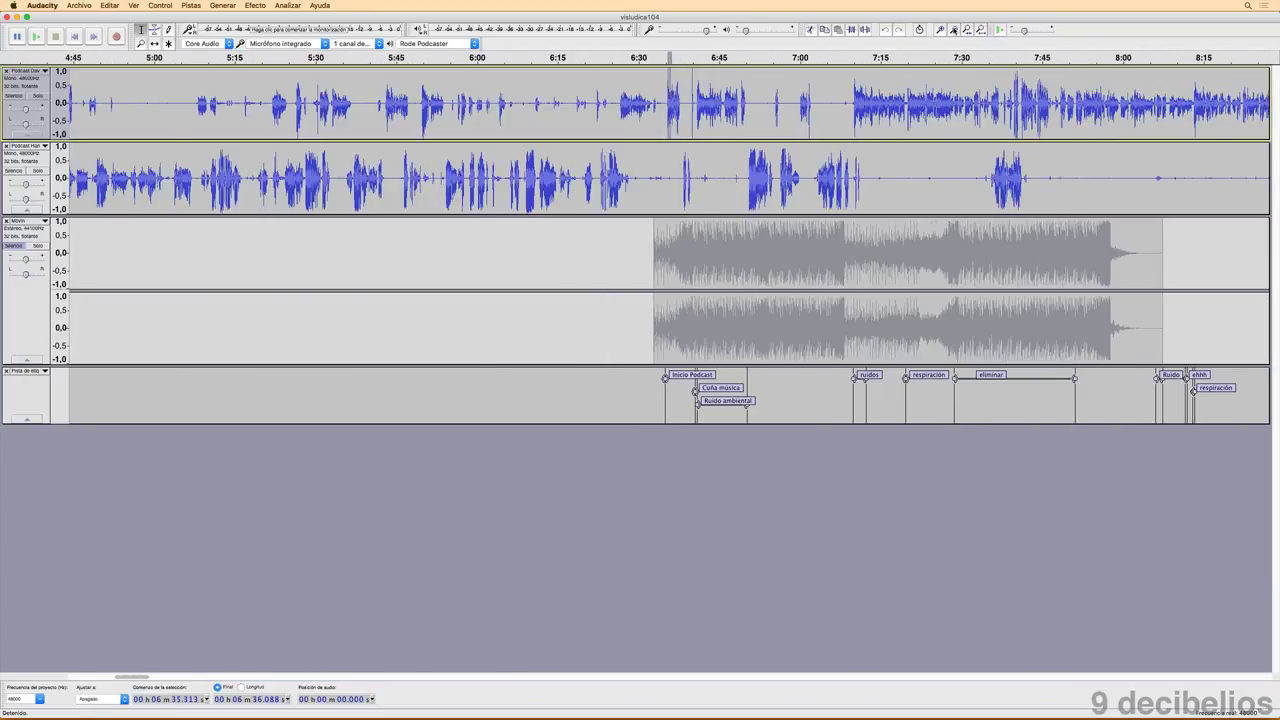
key("super+1")
key("super+1")
key("super+1")
key("super+1")
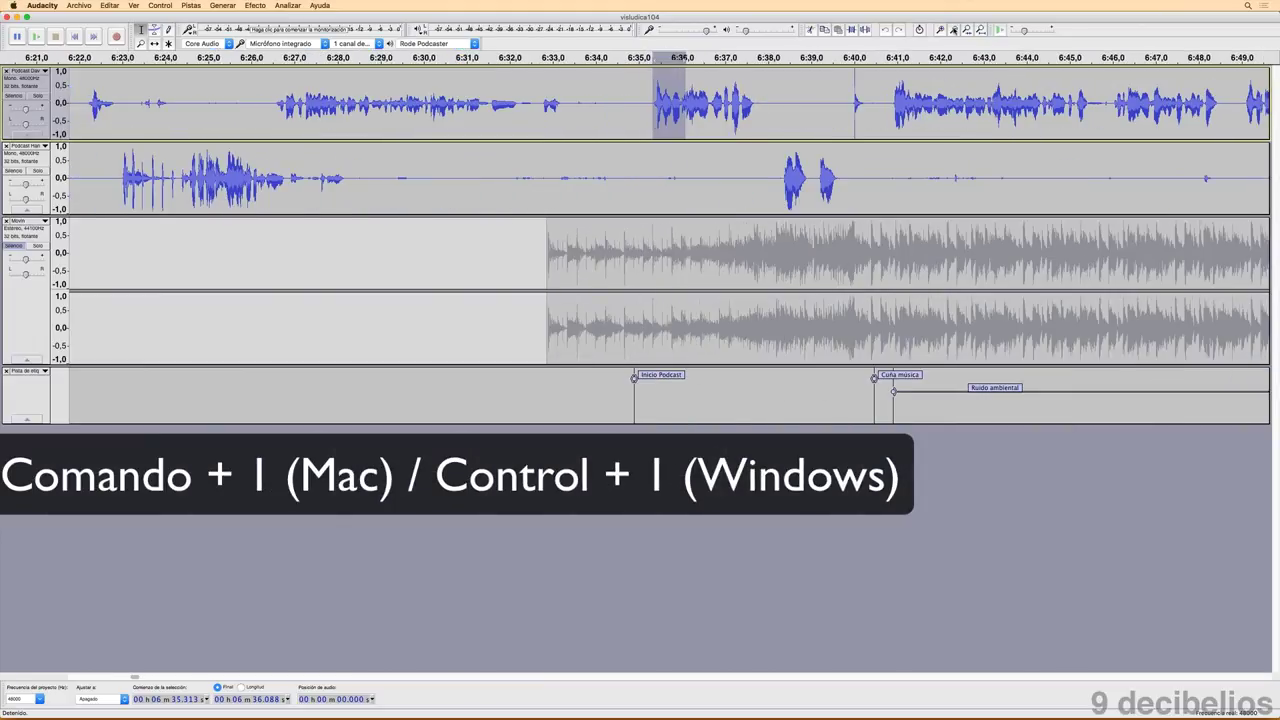
key("super+1")
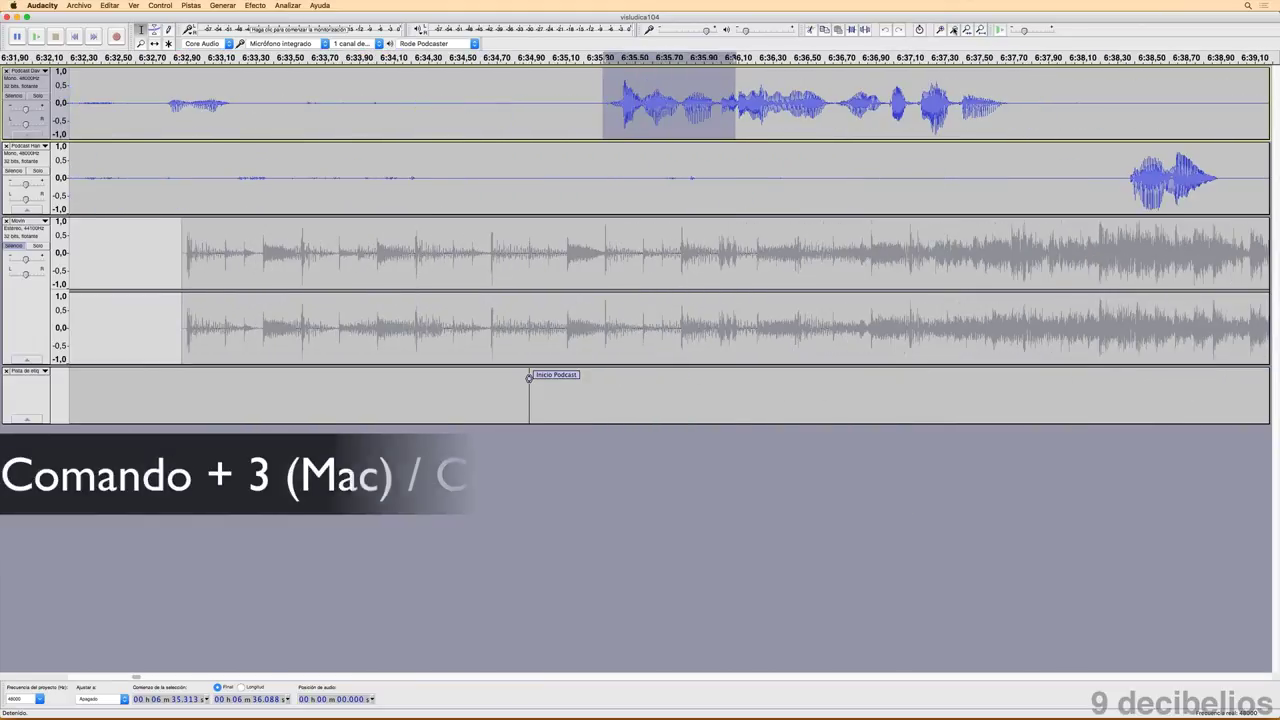
- Zoom the timeline out two levels and in three levels so the selected voice fragment is enlarged
key("super+3")
key("super+3")
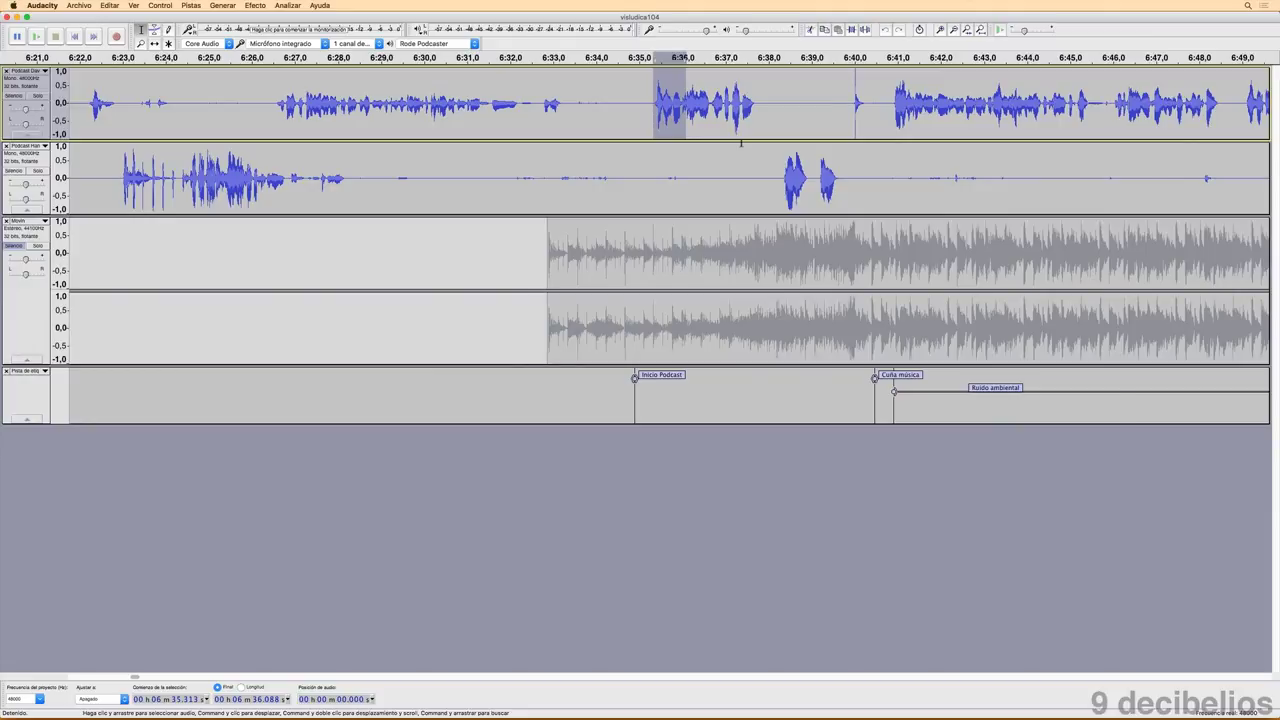
key("super+1")
key("super+1")
key("super+1")
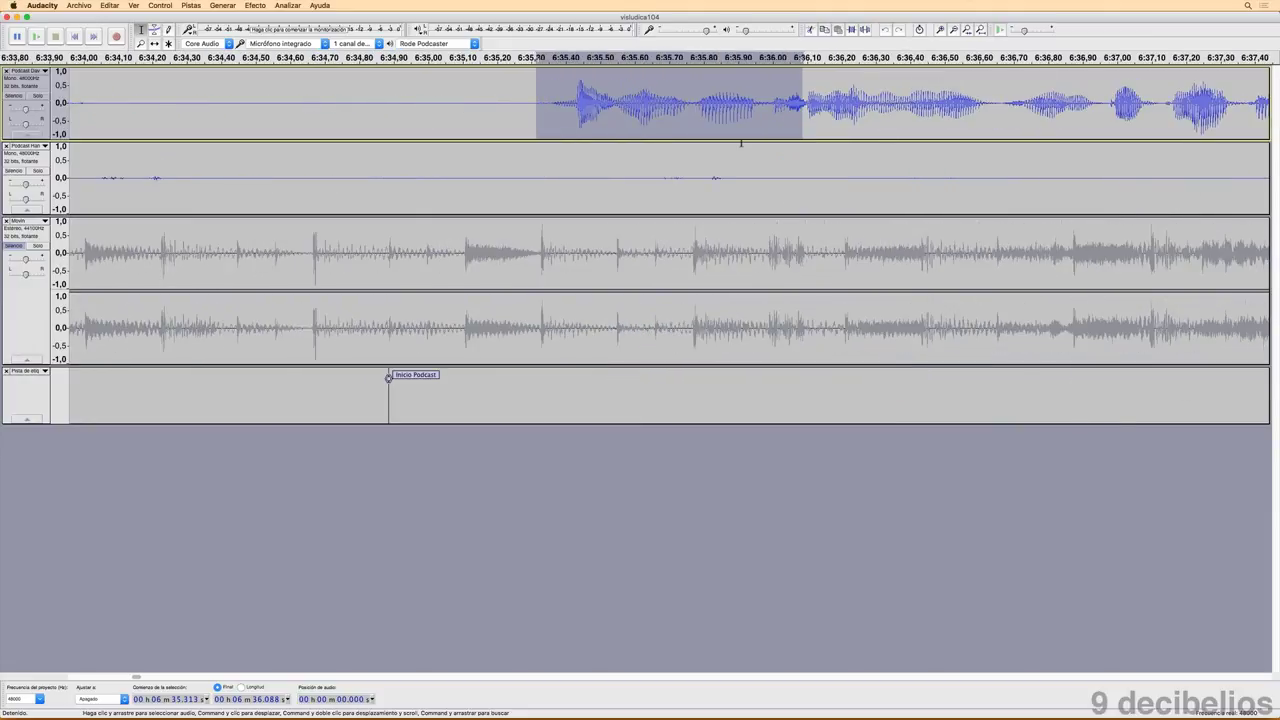
- Reset the timeline to normal zoom and fit the whole project in the window
key("super+2")
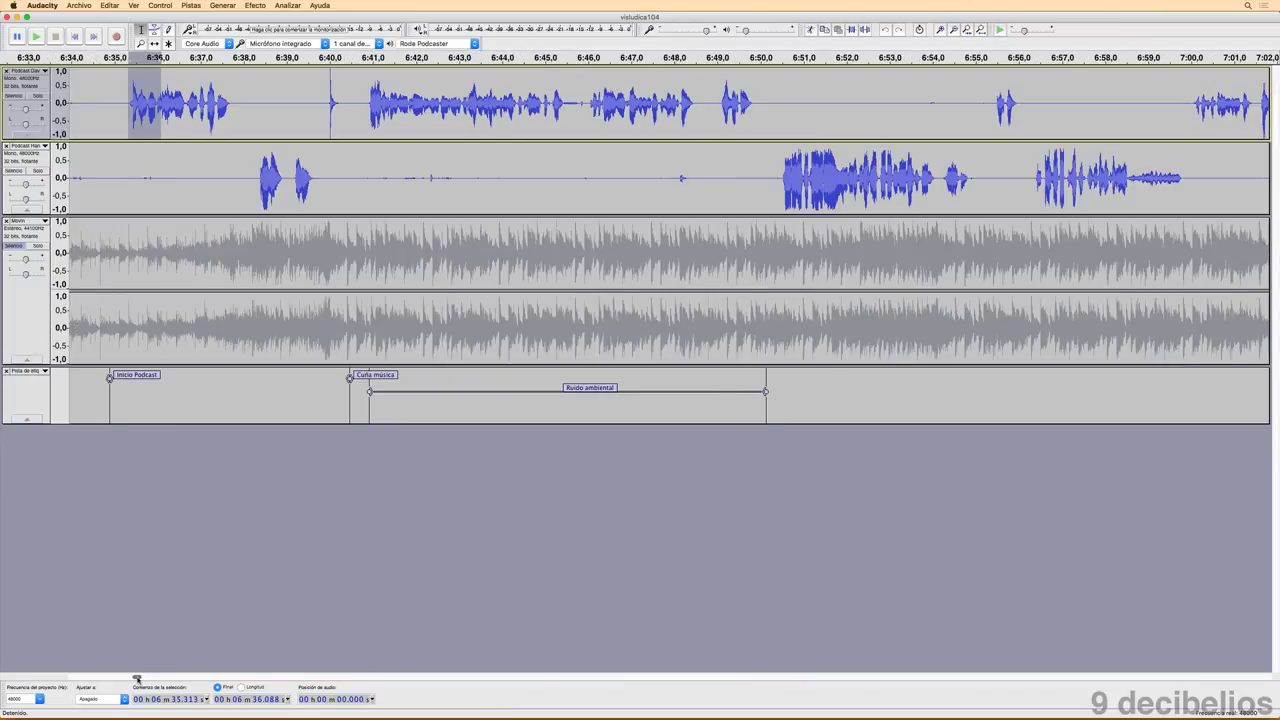
left_click_drag(137, 679, 157, 646)
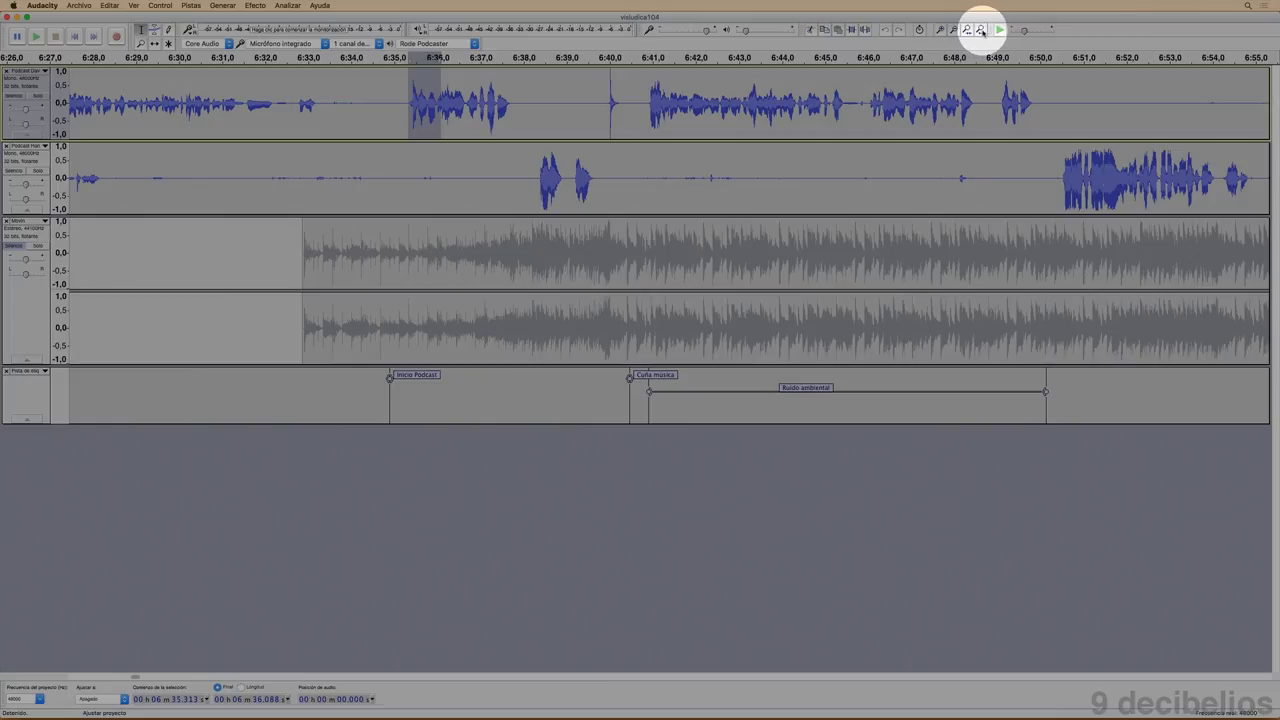
left_click(981, 30)
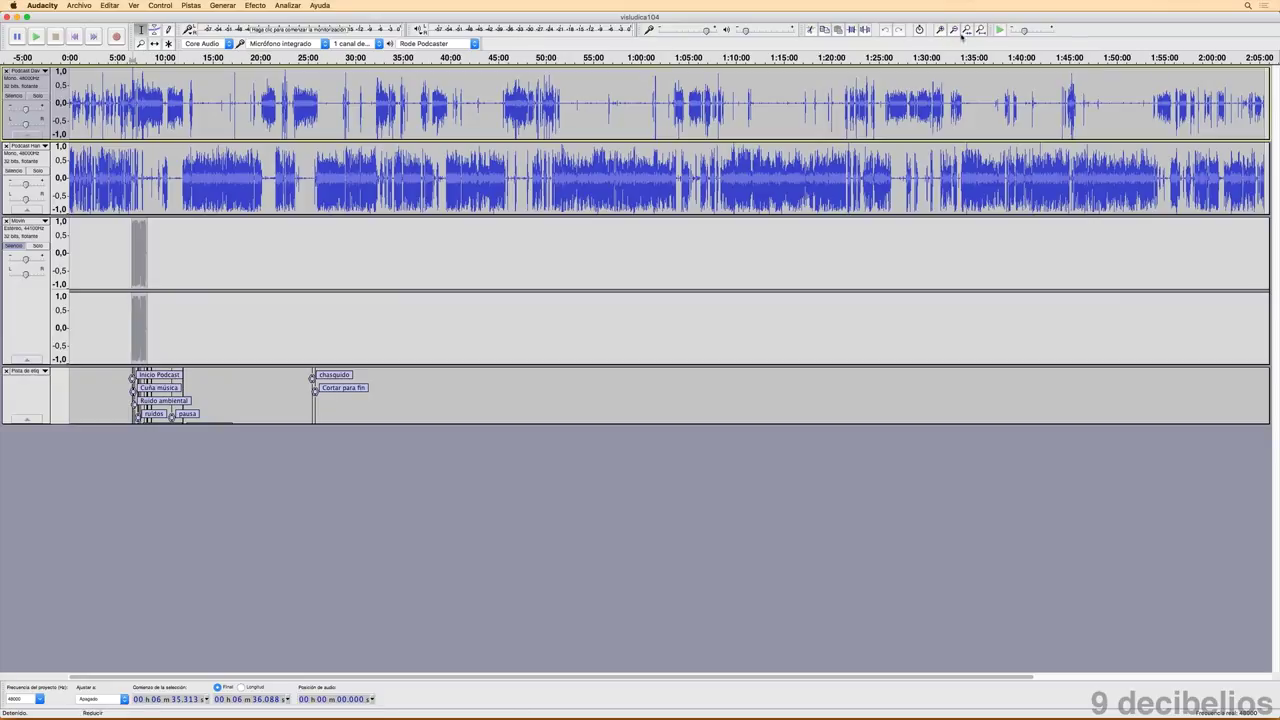
- Magnify the part of the project around the start of the music, near 6:35, with the Zoom tool
left_click(141, 44)
left_click(127, 117)
left_click(126, 117)
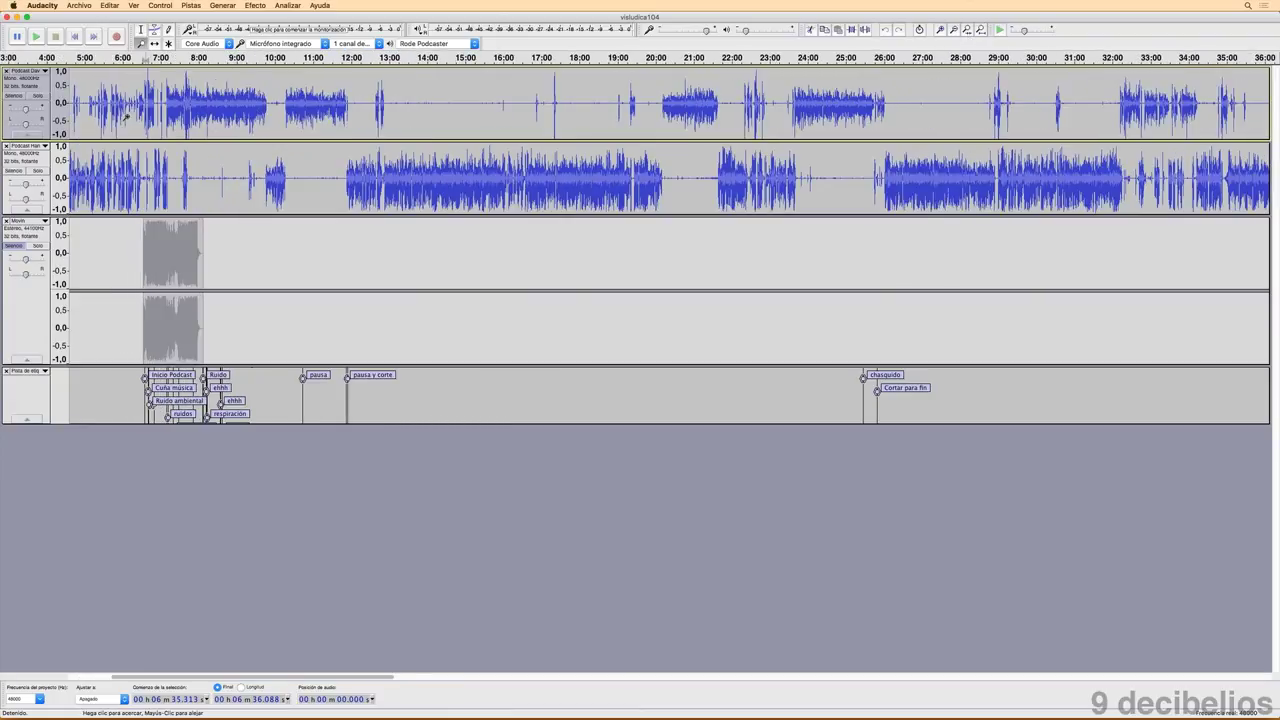
left_click(127, 117)
left_click(131, 118)
left_click(131, 118)
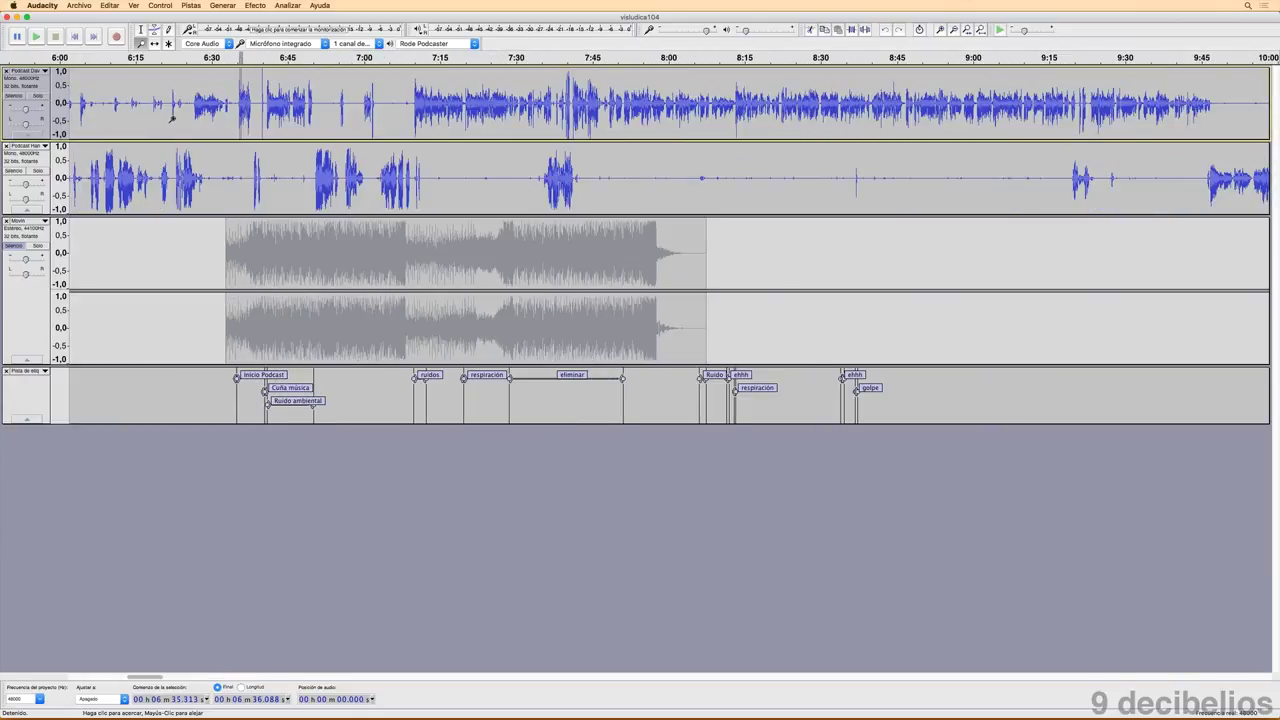
left_click(172, 119)
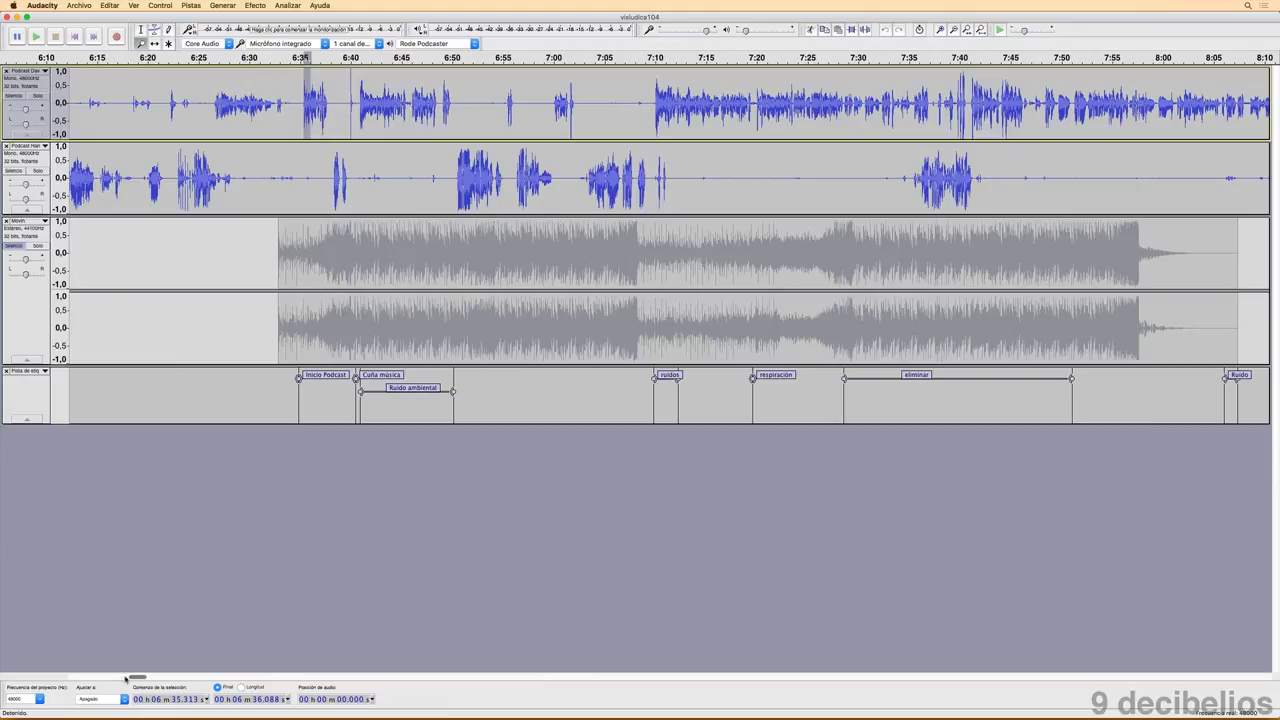
- Zoom out three levels with the Zoom tool just before the music starts, and zoom back in one level
mouse_move(137, 677)
left_mouse_down()
mouse_move(108, 677)
mouse_move(125, 677)
left_mouse_up()
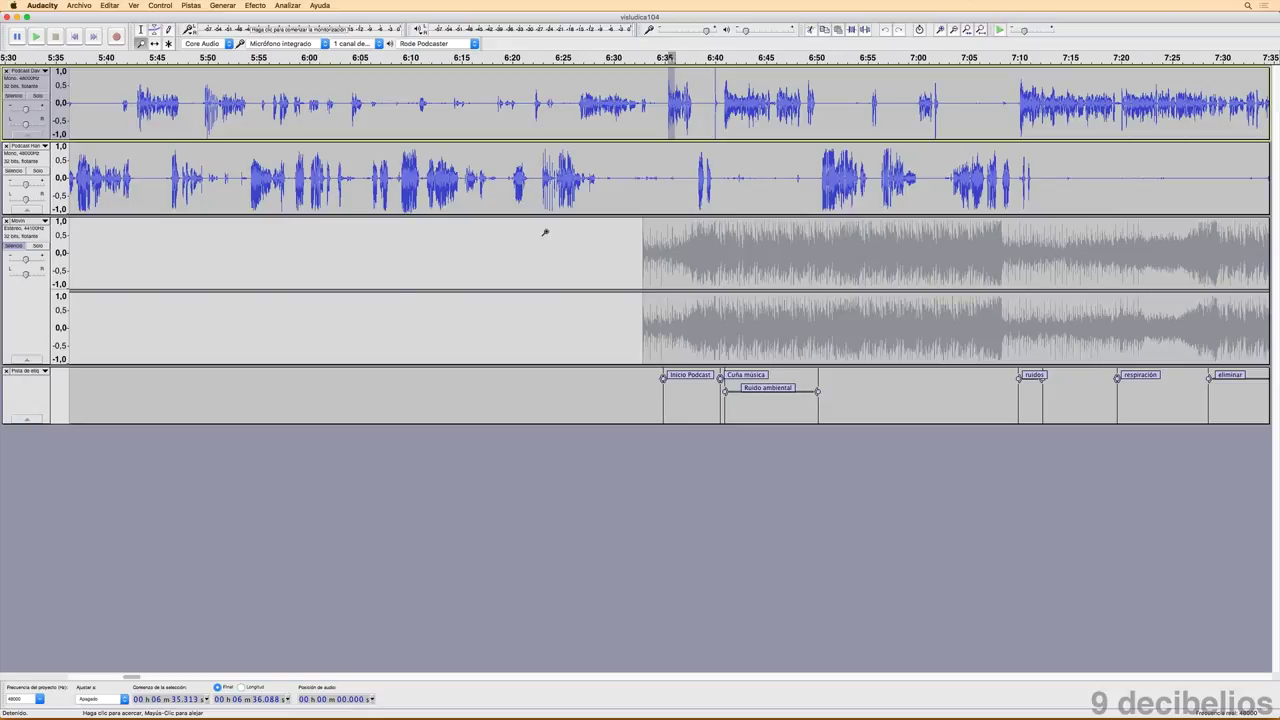
key("shift")
left_click(545, 233, "shift")
left_click(545, 233, "shift")
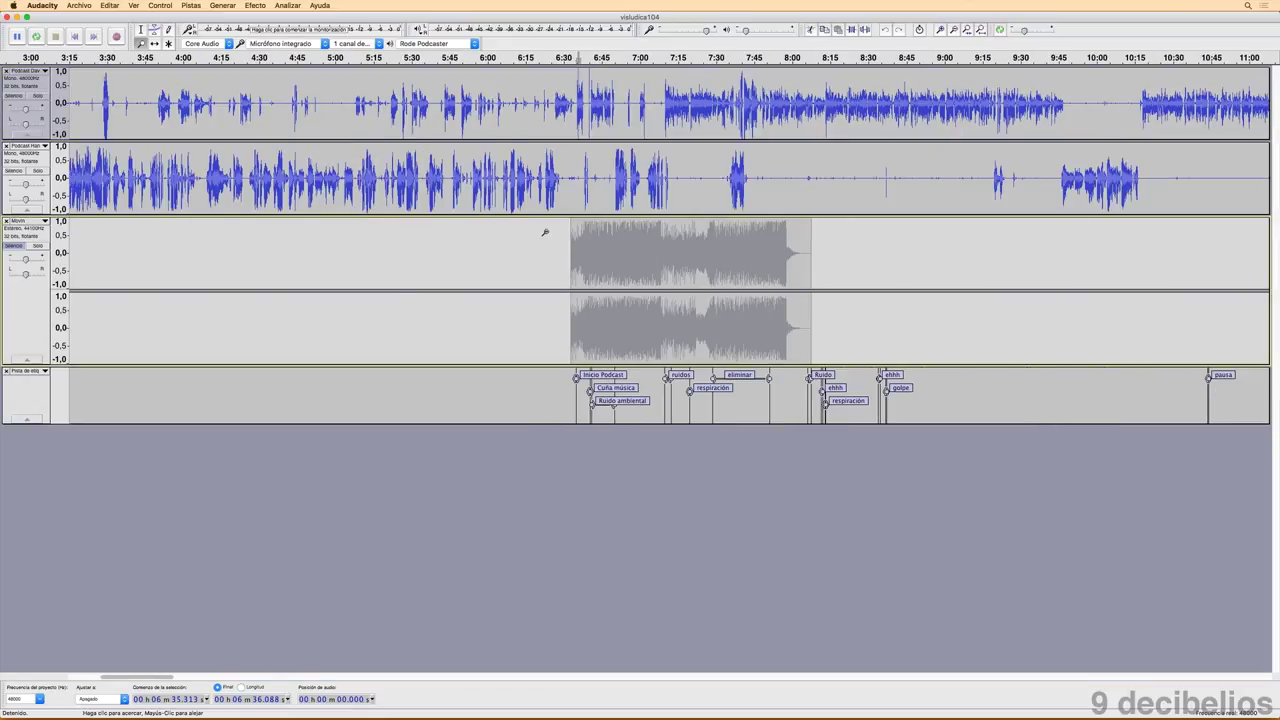
left_click(526, 234, "shift")
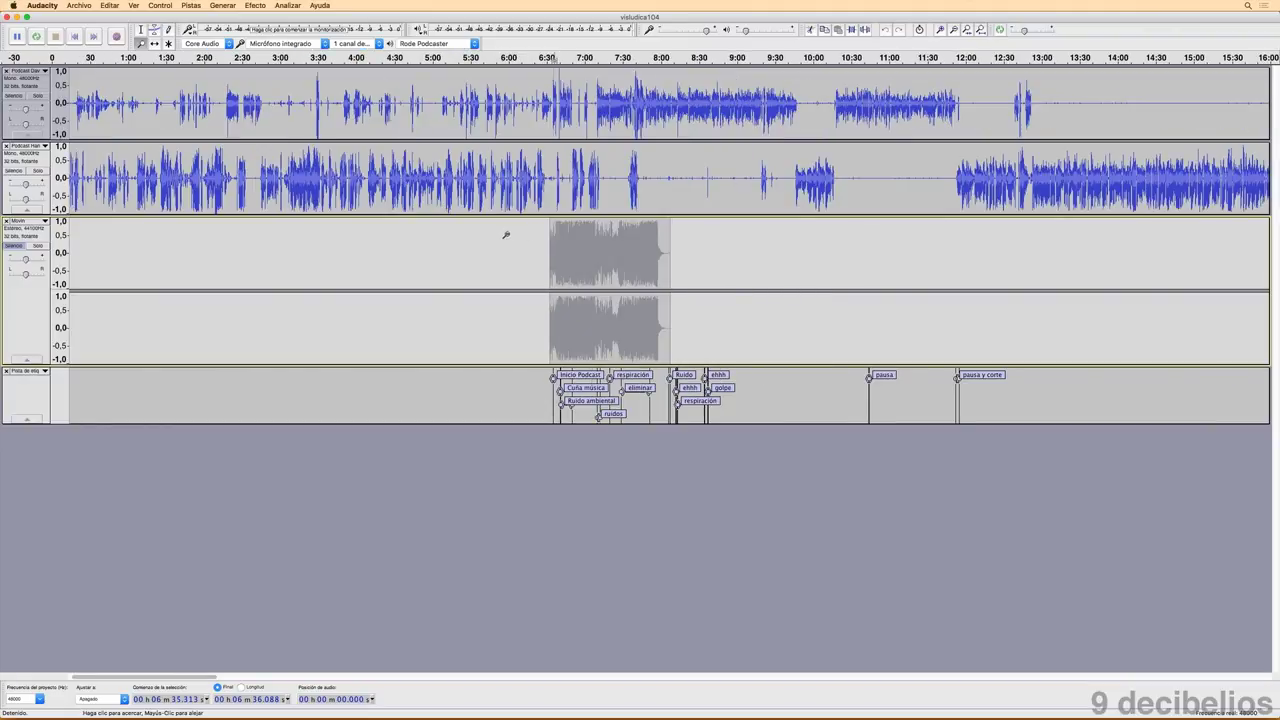
left_click(506, 235)
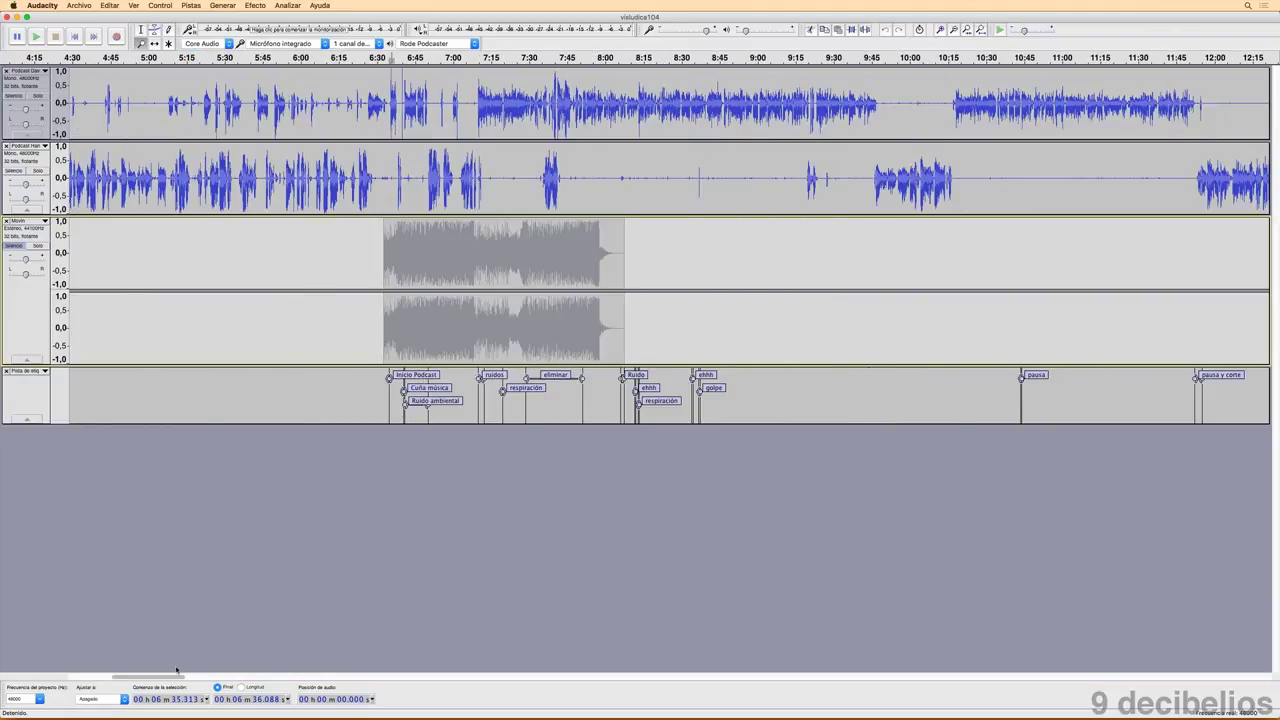
- Select both voice tracks from the project's start to about 6:34.886 and delete that audio
left_click_drag(153, 677, 93, 679)
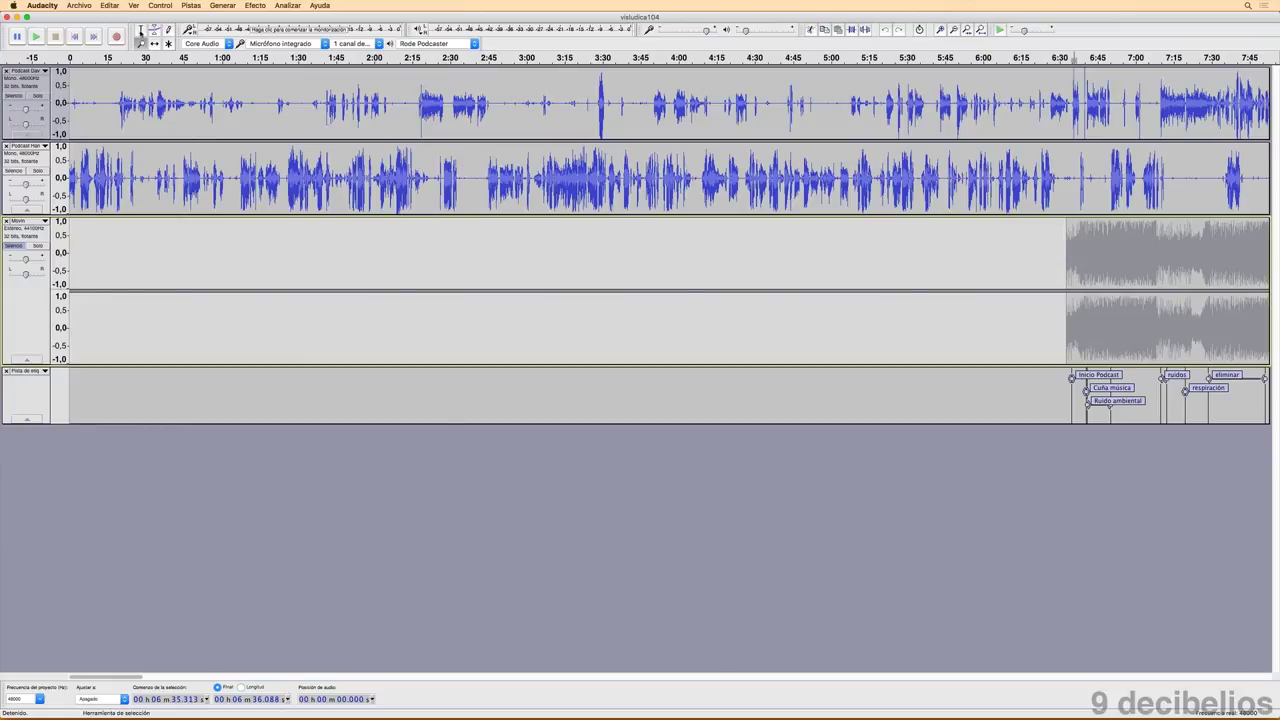
left_click(141, 30)
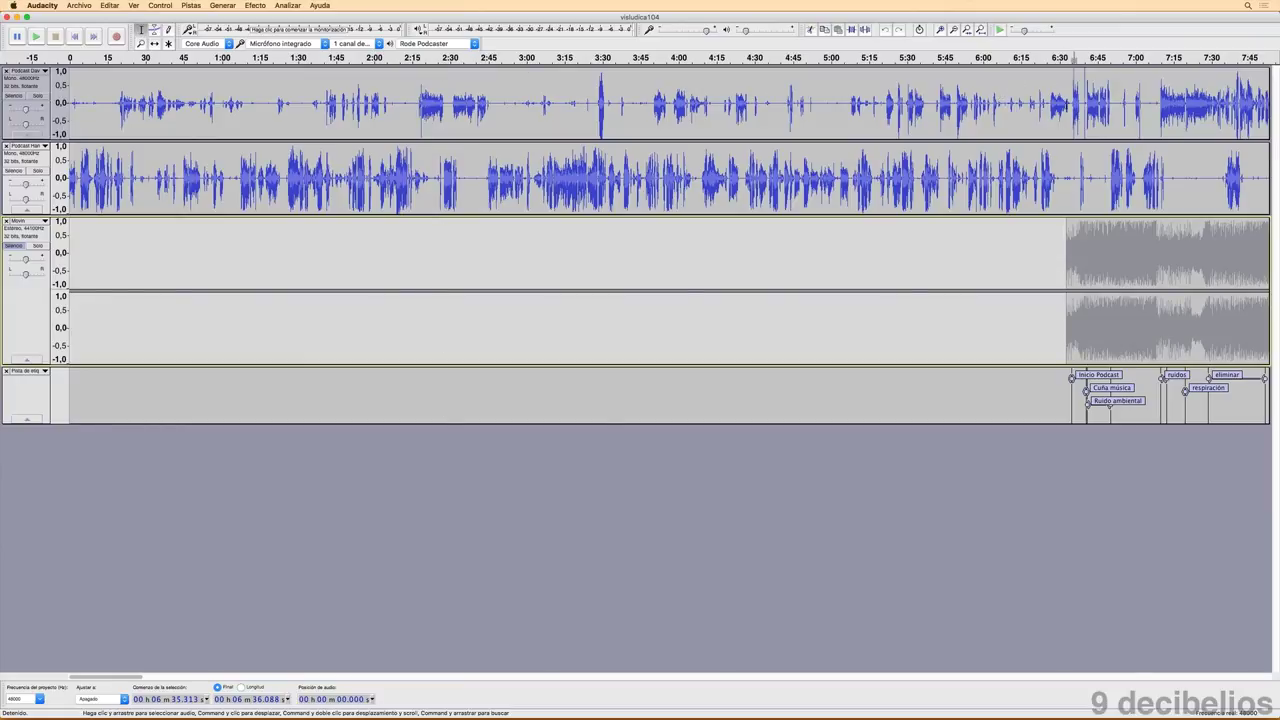
left_click_drag(1068, 88, 8, 202)
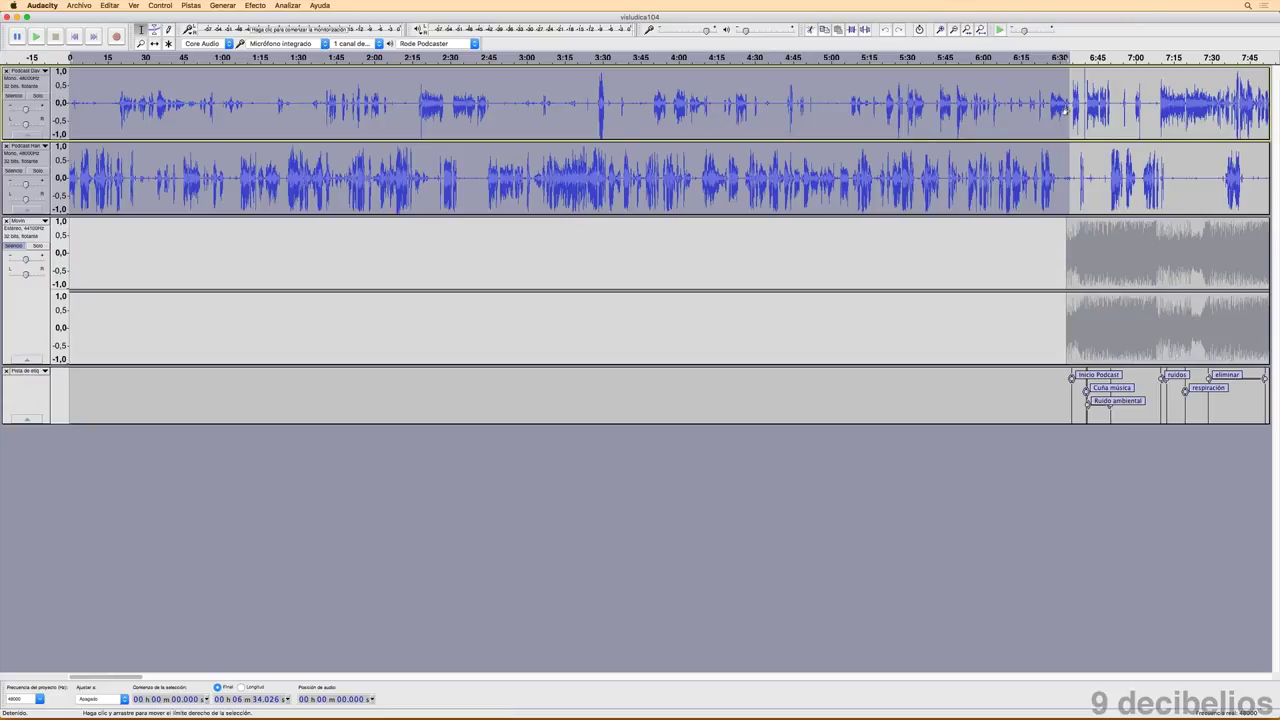
mouse_move(1066, 112)
left_mouse_down()
mouse_move(1047, 112)
mouse_move(1064, 112)
left_mouse_up()
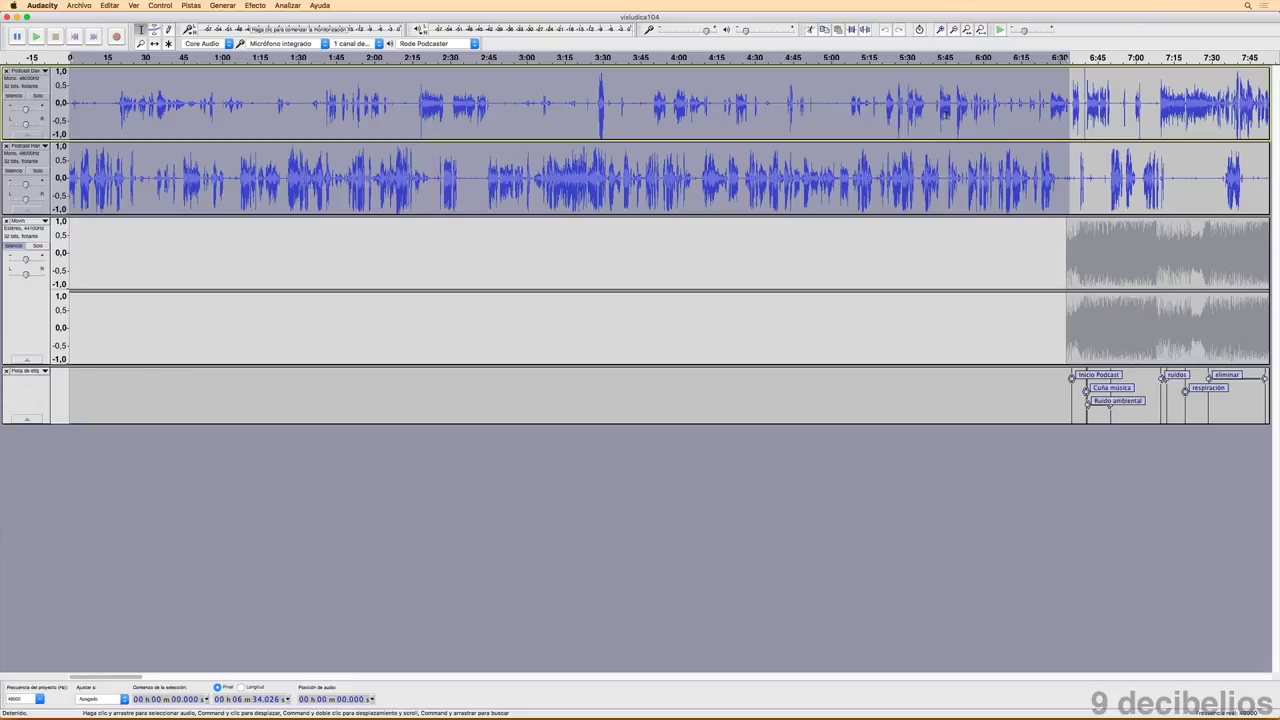
left_click(988, 101)
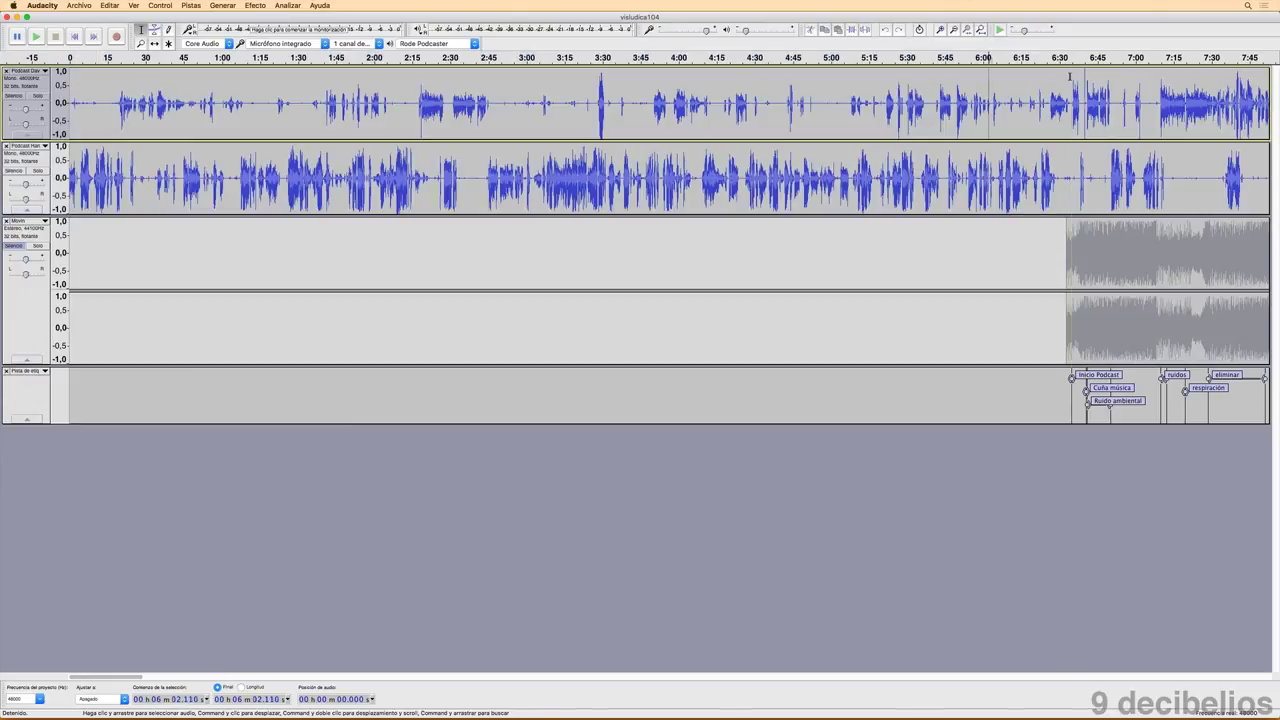
left_click_drag(1071, 80, 38, 190)
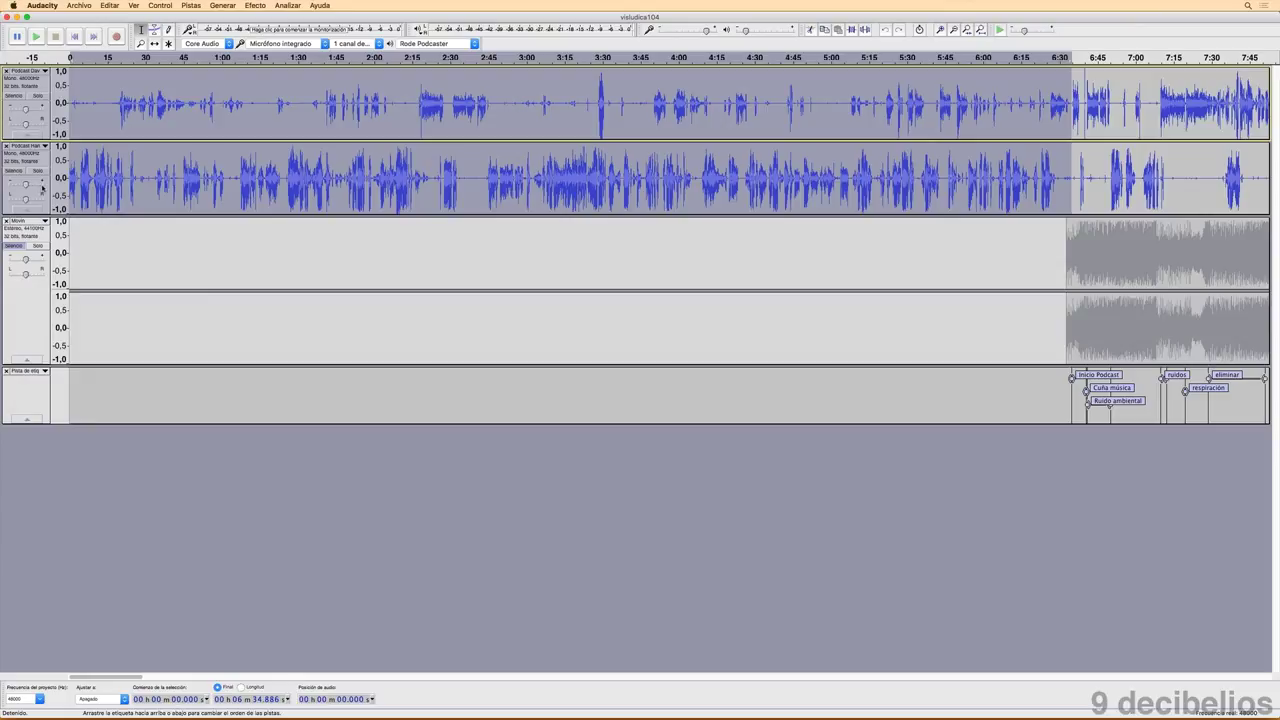
key("Delete")
- Magnify the beginning of the voice tracks with the Zoom tool and play the first few seconds from 0
left_click(140, 43)
left_click(93, 137)
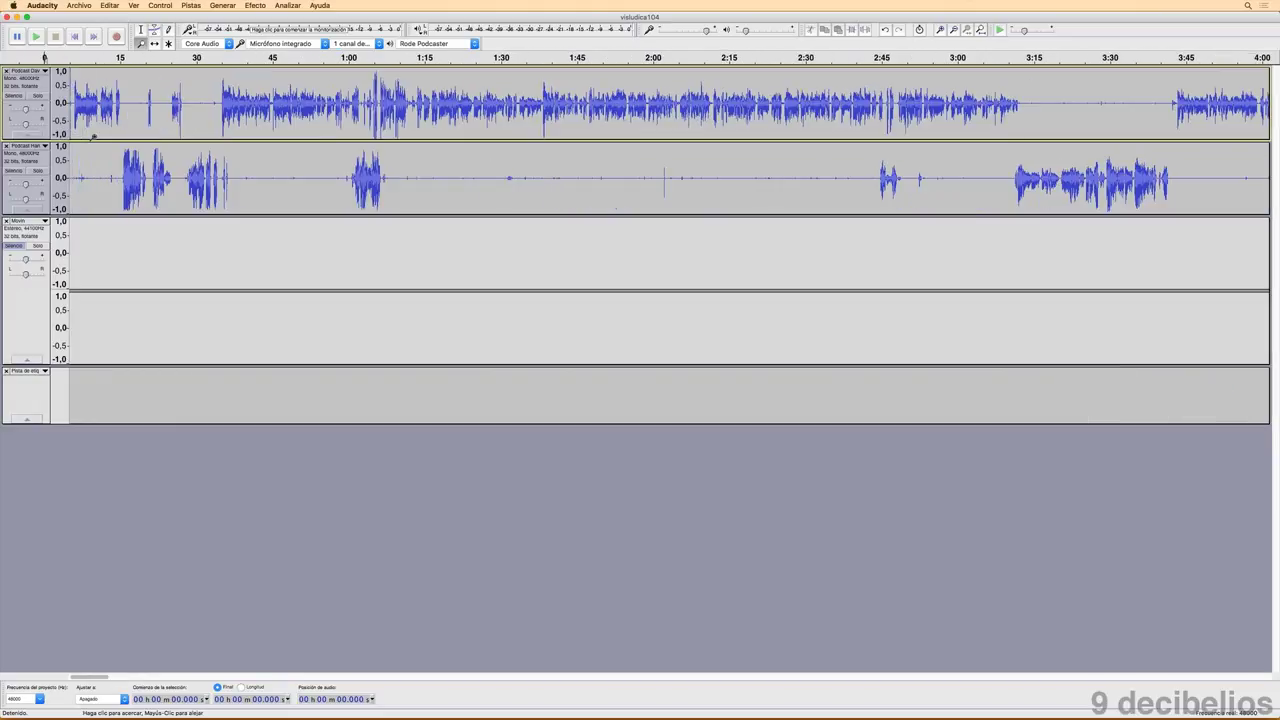
left_click(93, 137)
left_click(93, 137)
left_click(93, 137)
left_click(93, 137)
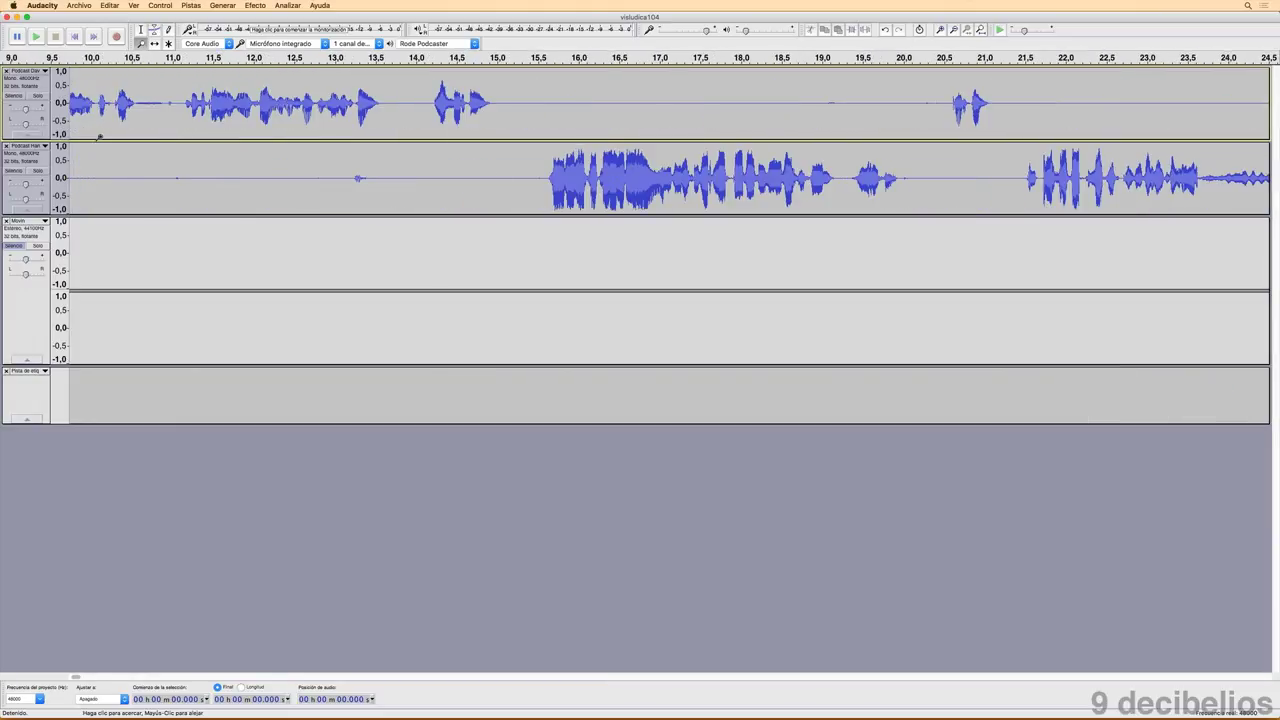
key("space")
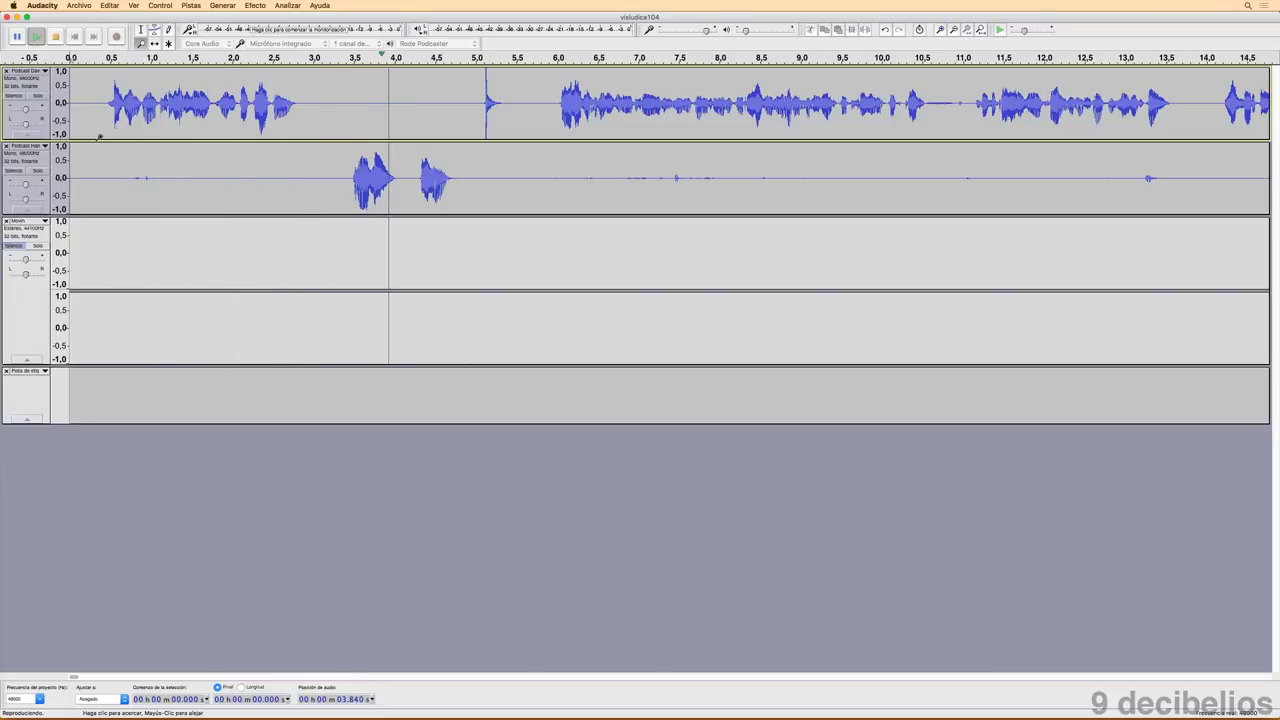
key("space")
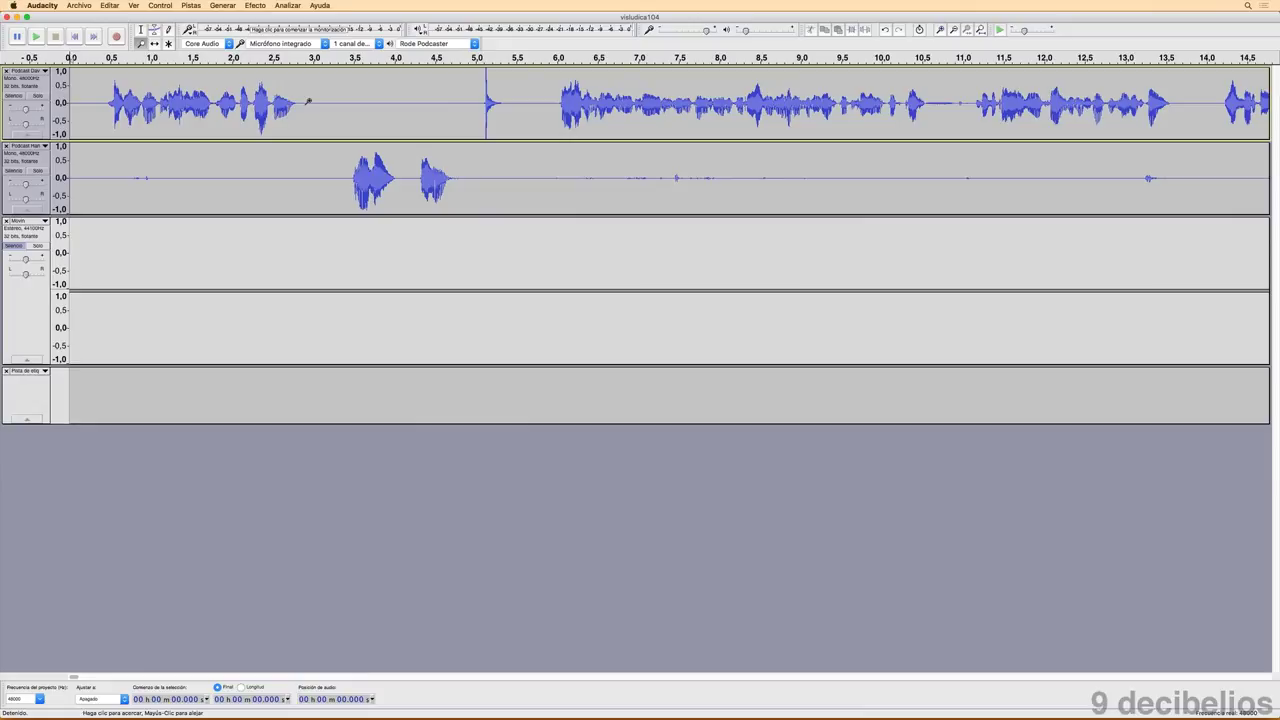
- Select both voice tracks from about 0.351 s to about 5.972 s with the Selection tool
left_click(140, 29)
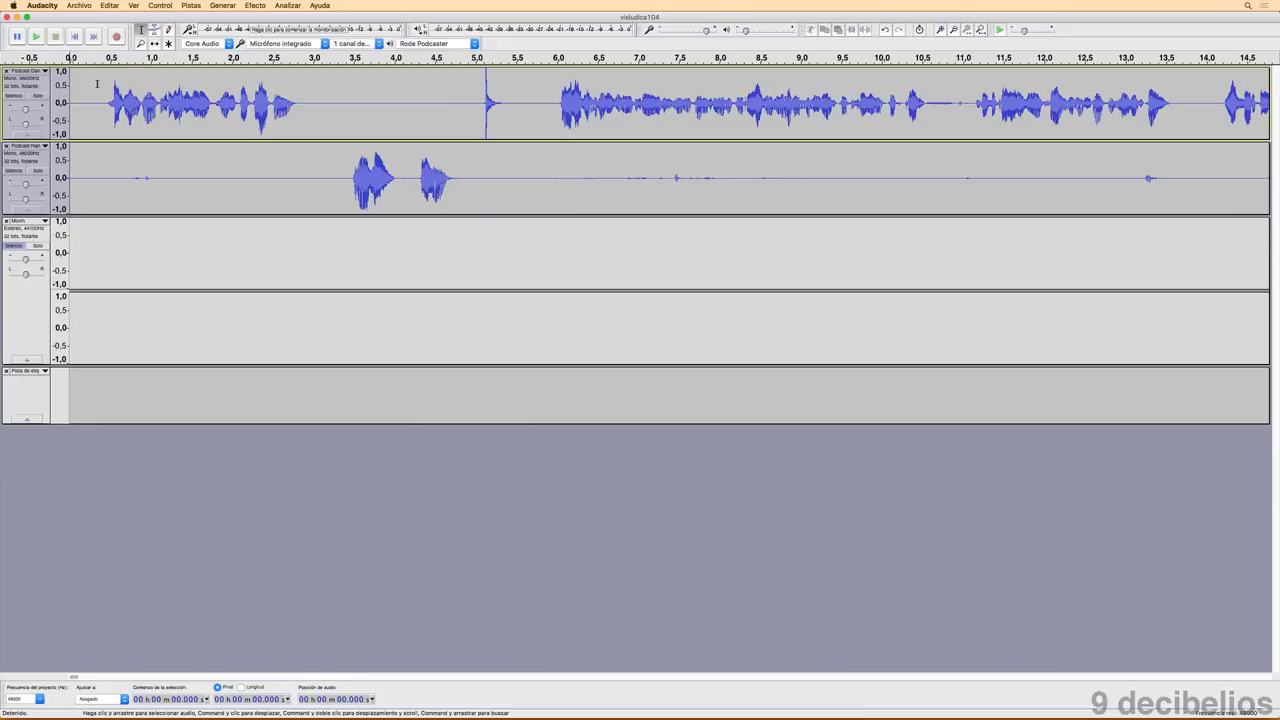
left_click_drag(98, 84, 126, 98)
left_click_drag(212, 107, 549, 192)
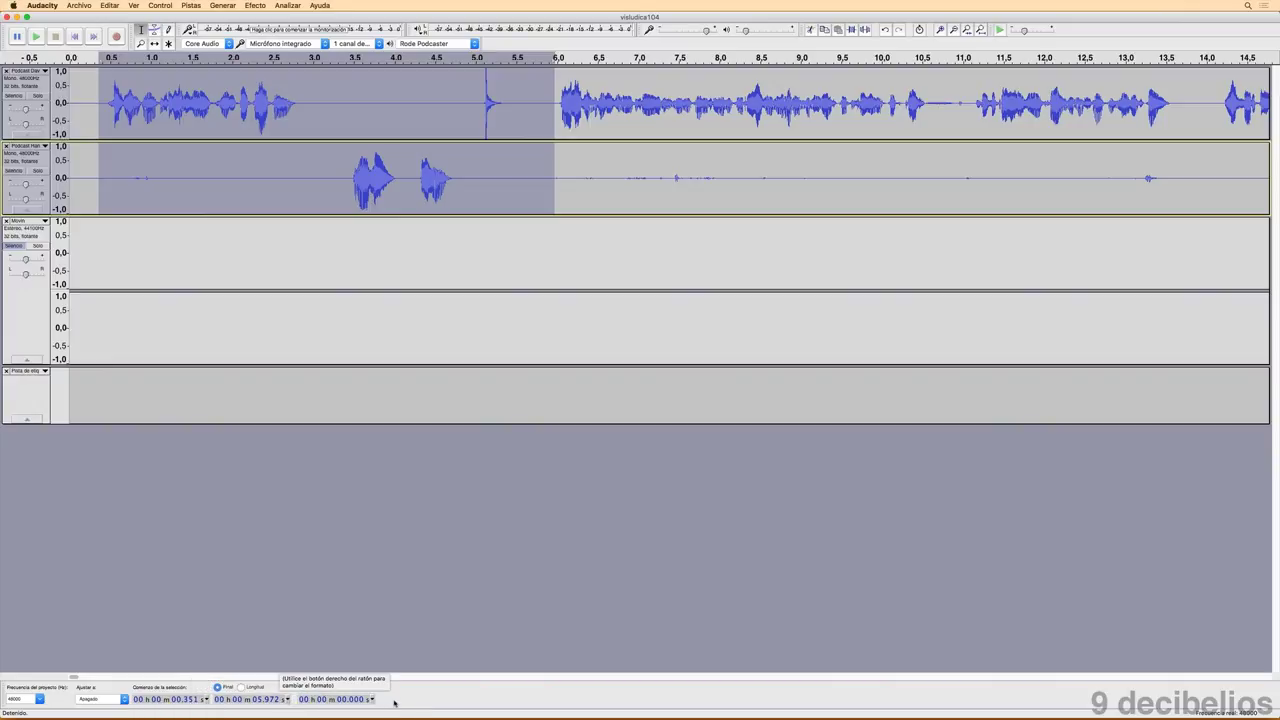
- Show the selection's length instead of its end, and set the length to exactly 10.000 seconds
left_click(240, 687)
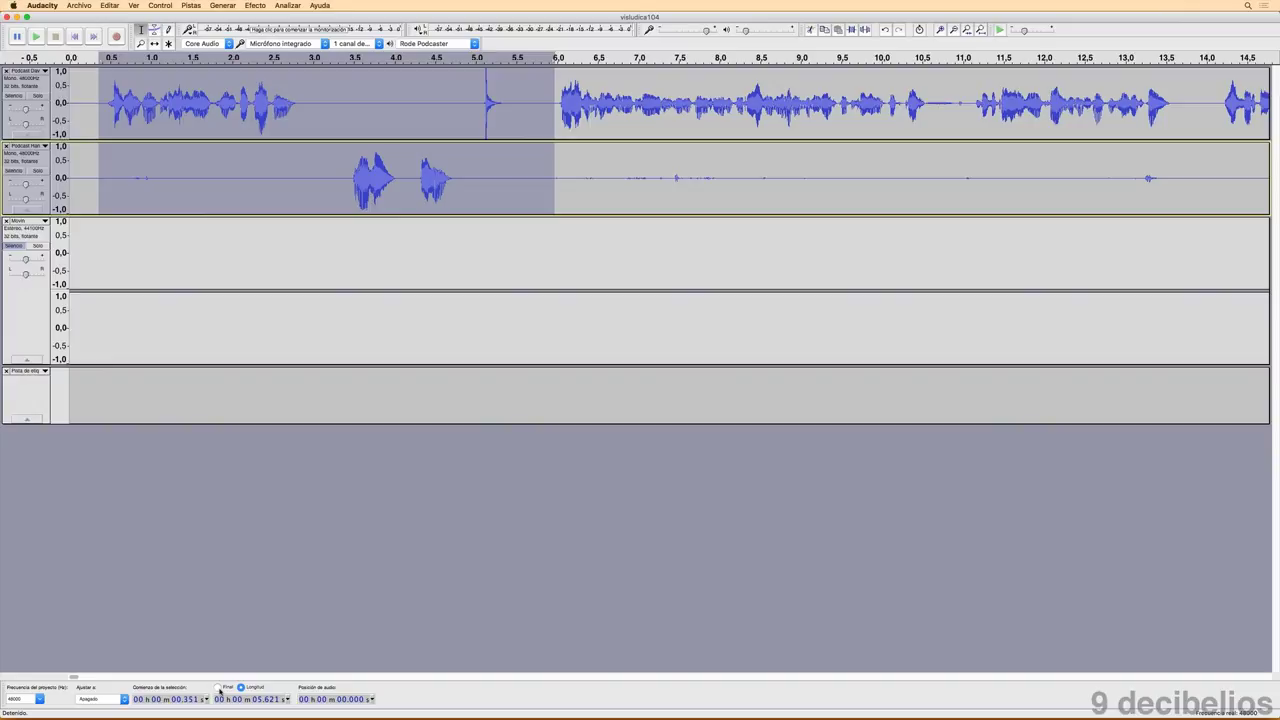
left_click(287, 699)
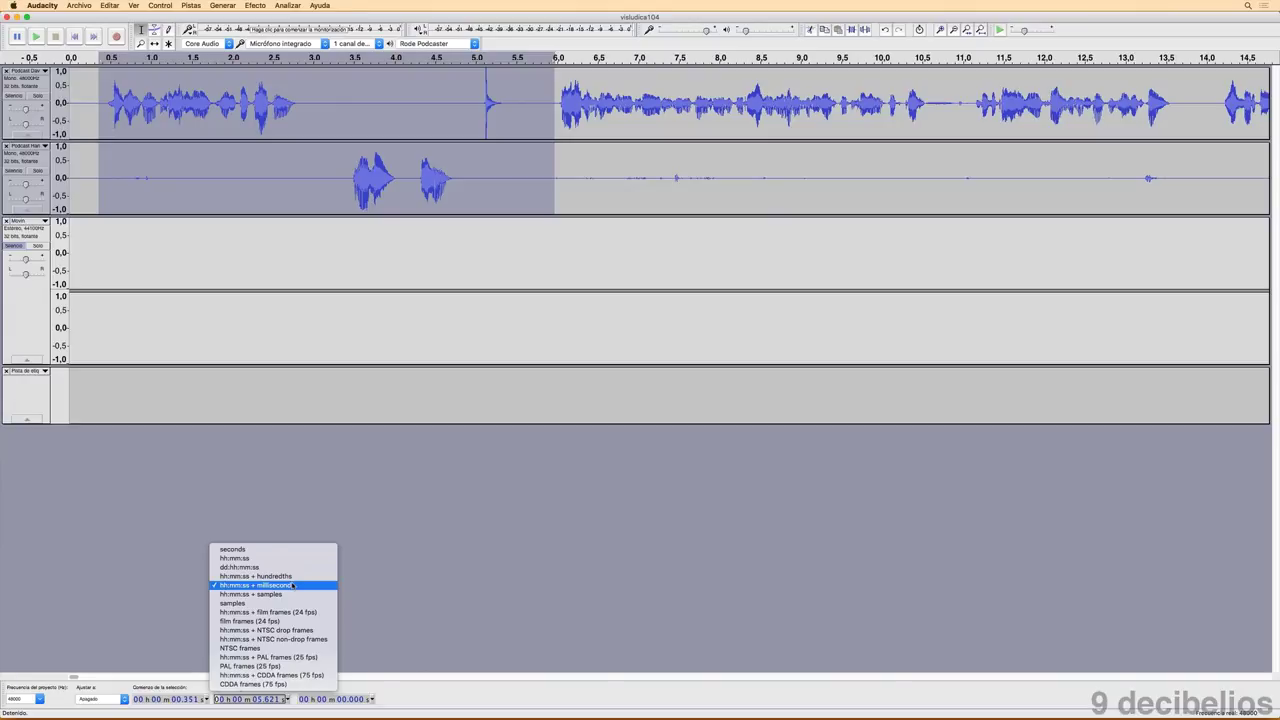
left_click(354, 560)
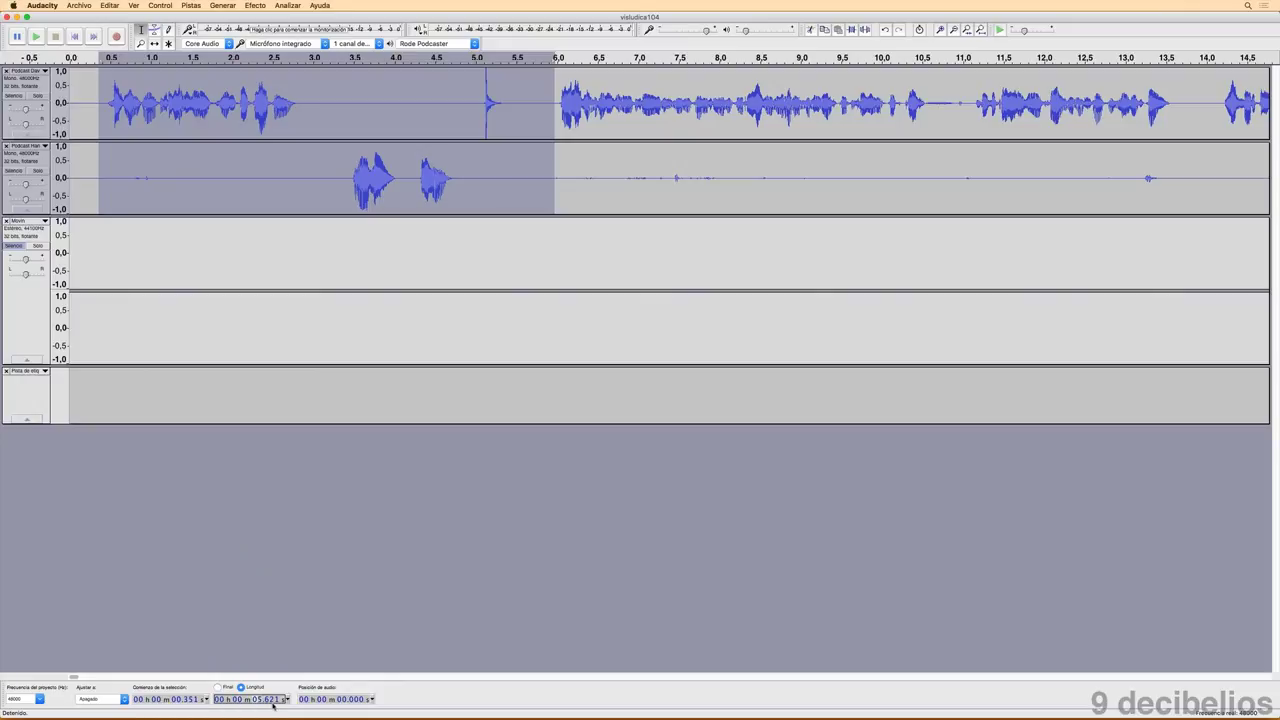
type("1")
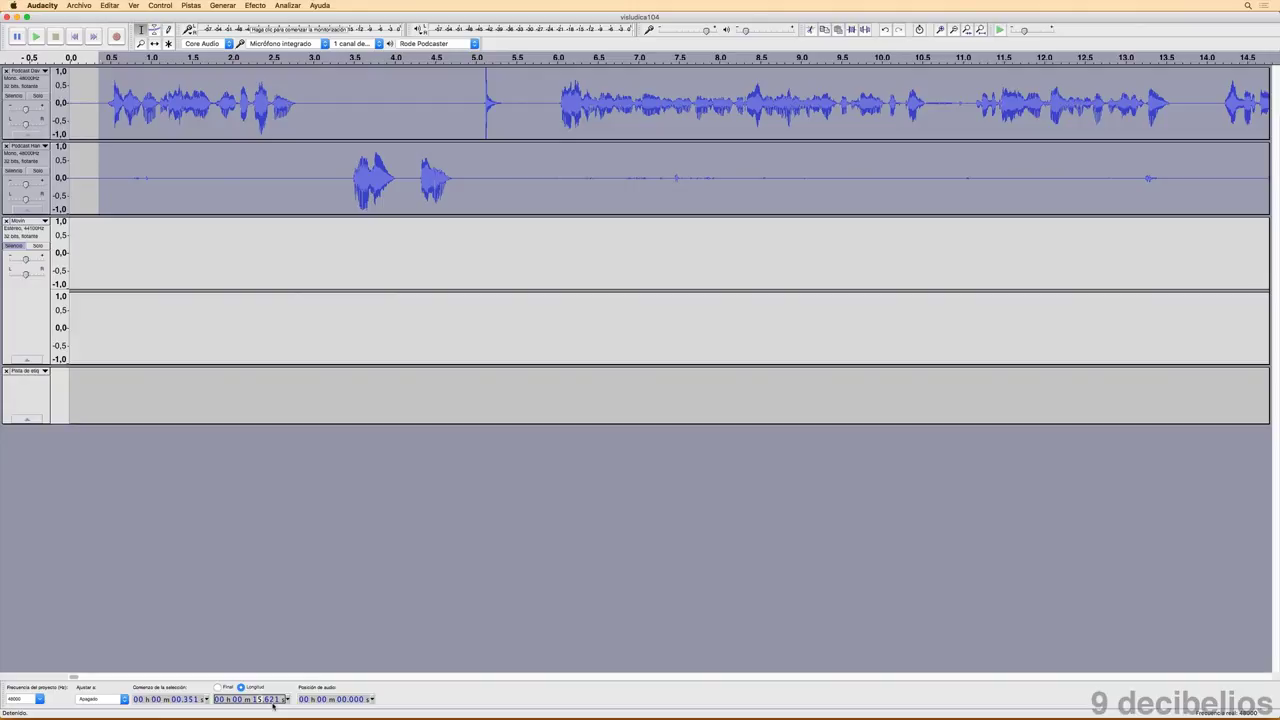
type("0.000")
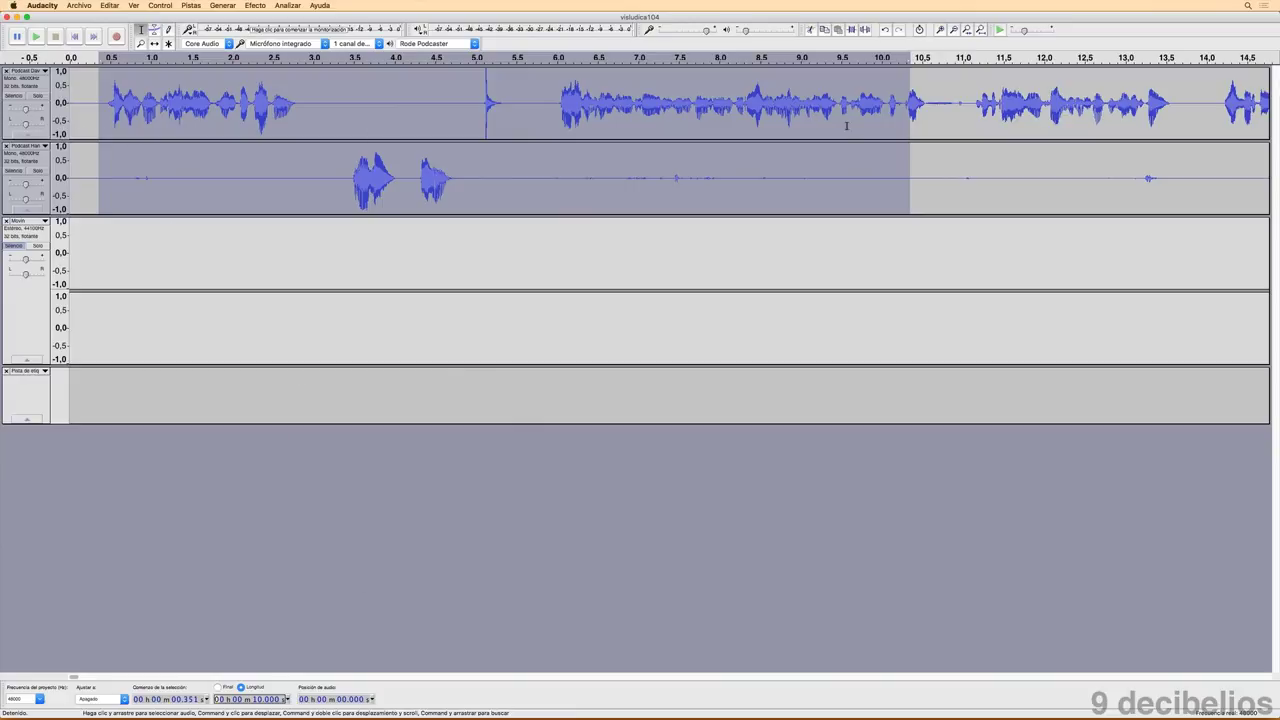
- Show the selection's end time again and set it to exactly 10.000 seconds
left_click(218, 688)
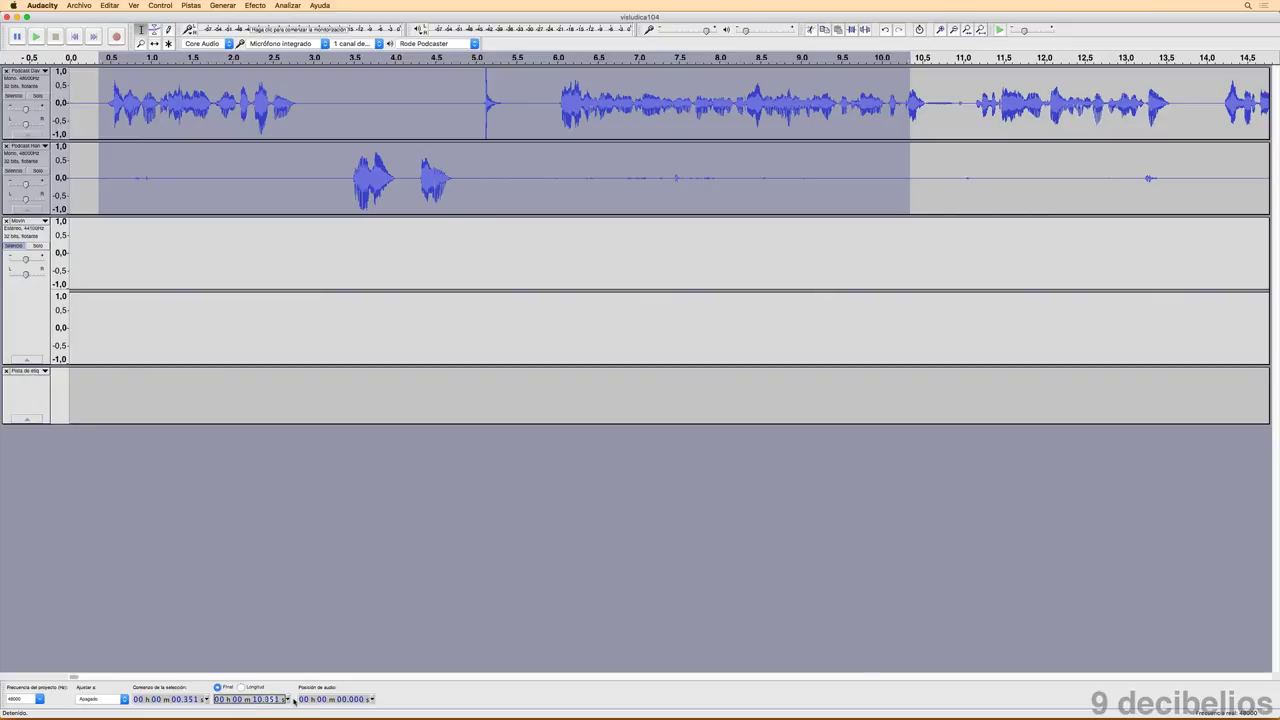
type("0")
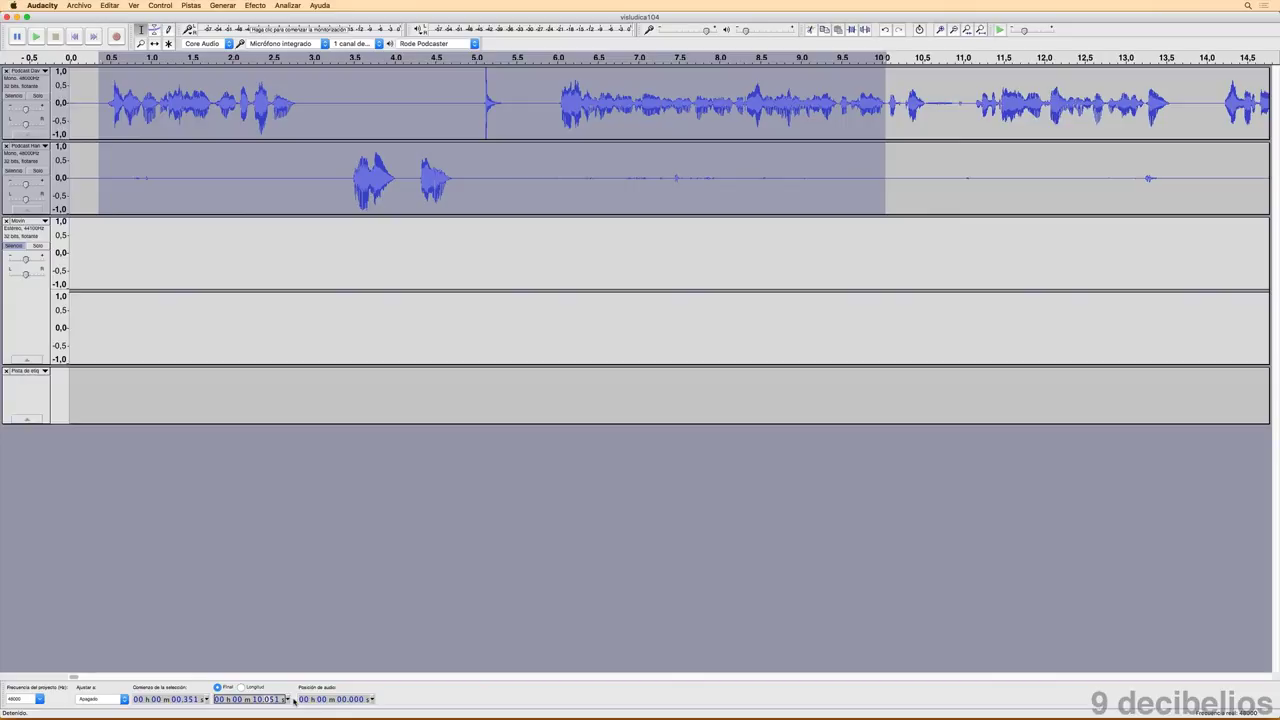
type("00")
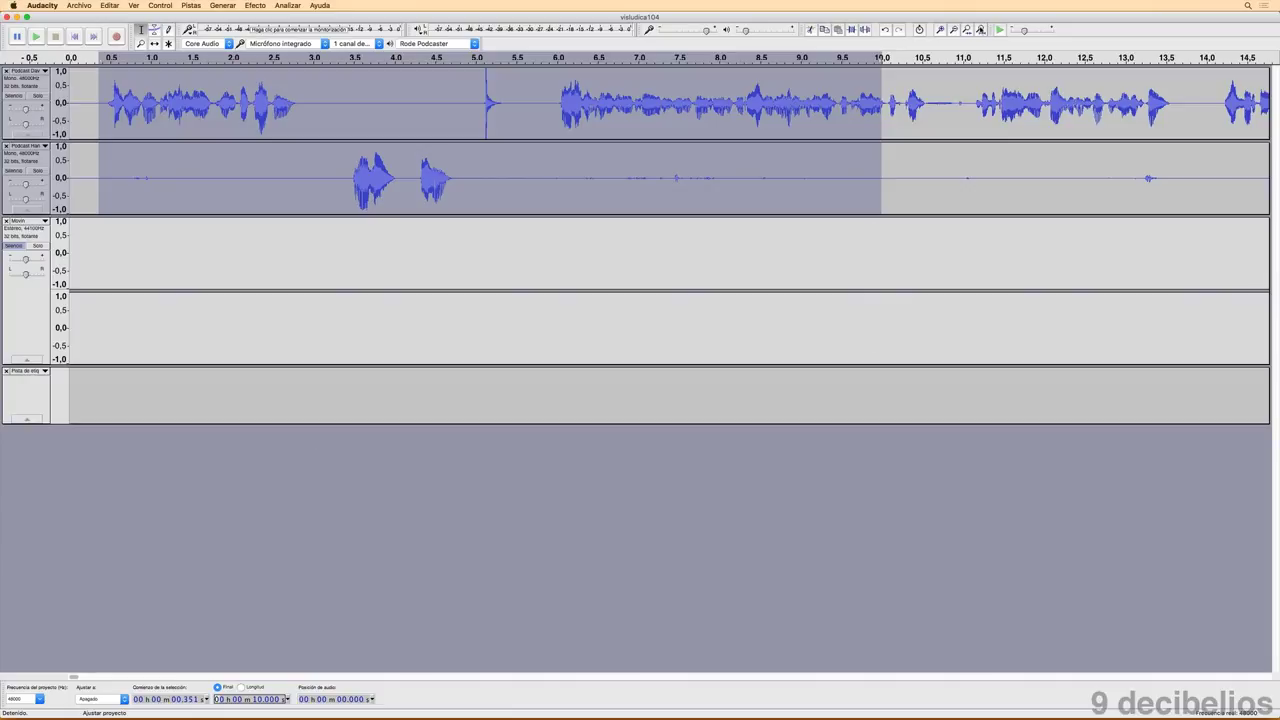
- Fit the whole project to the window, magnify the selected range to full width, and zoom out one level
left_click(980, 29)
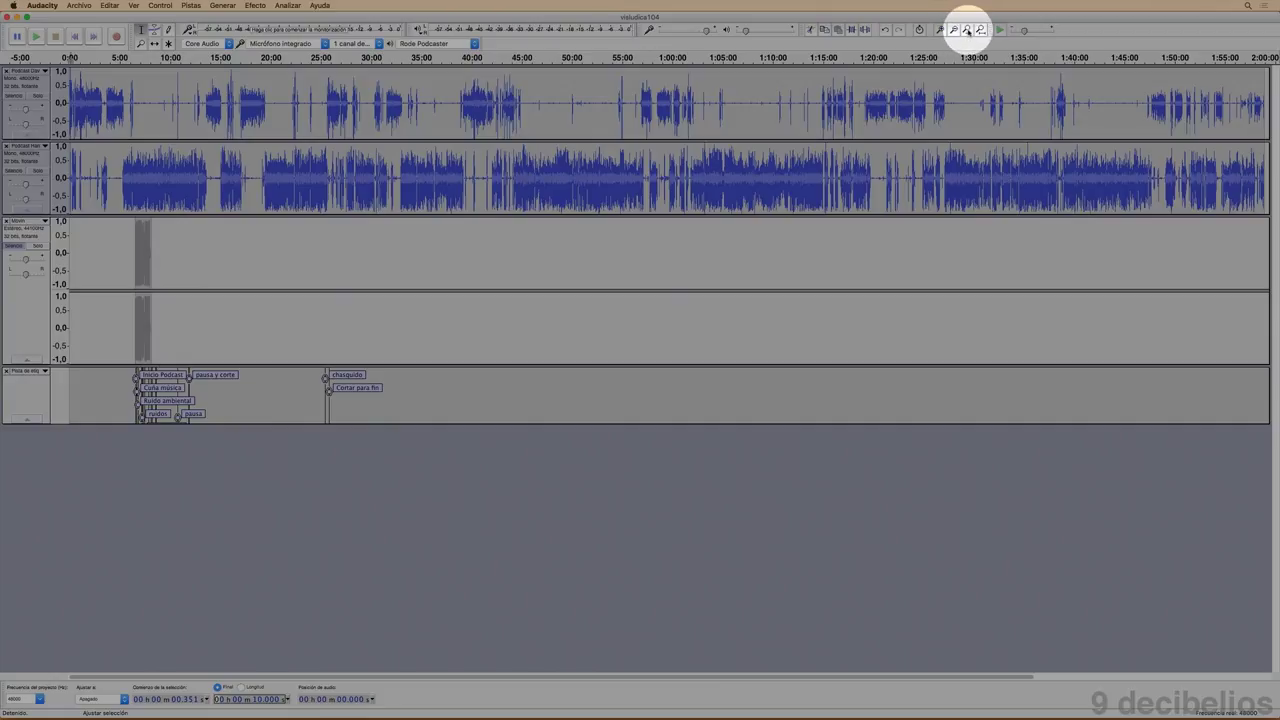
left_click(967, 31)
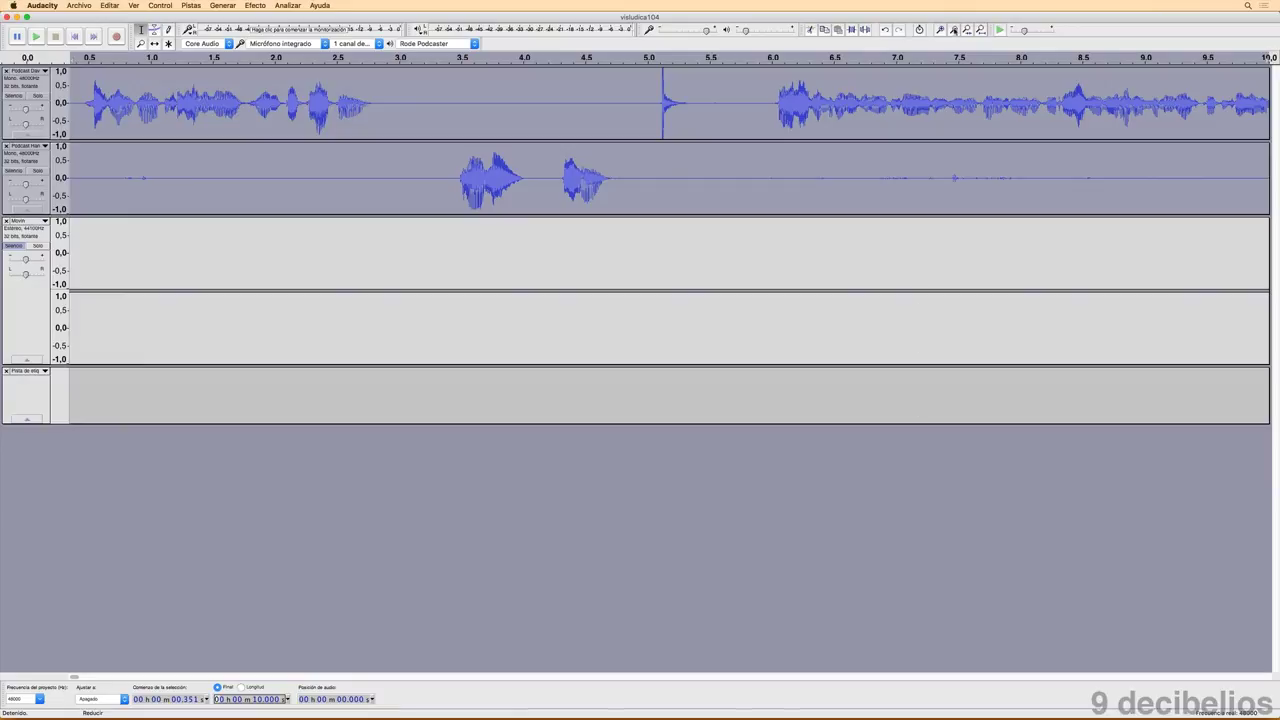
left_click(954, 31)
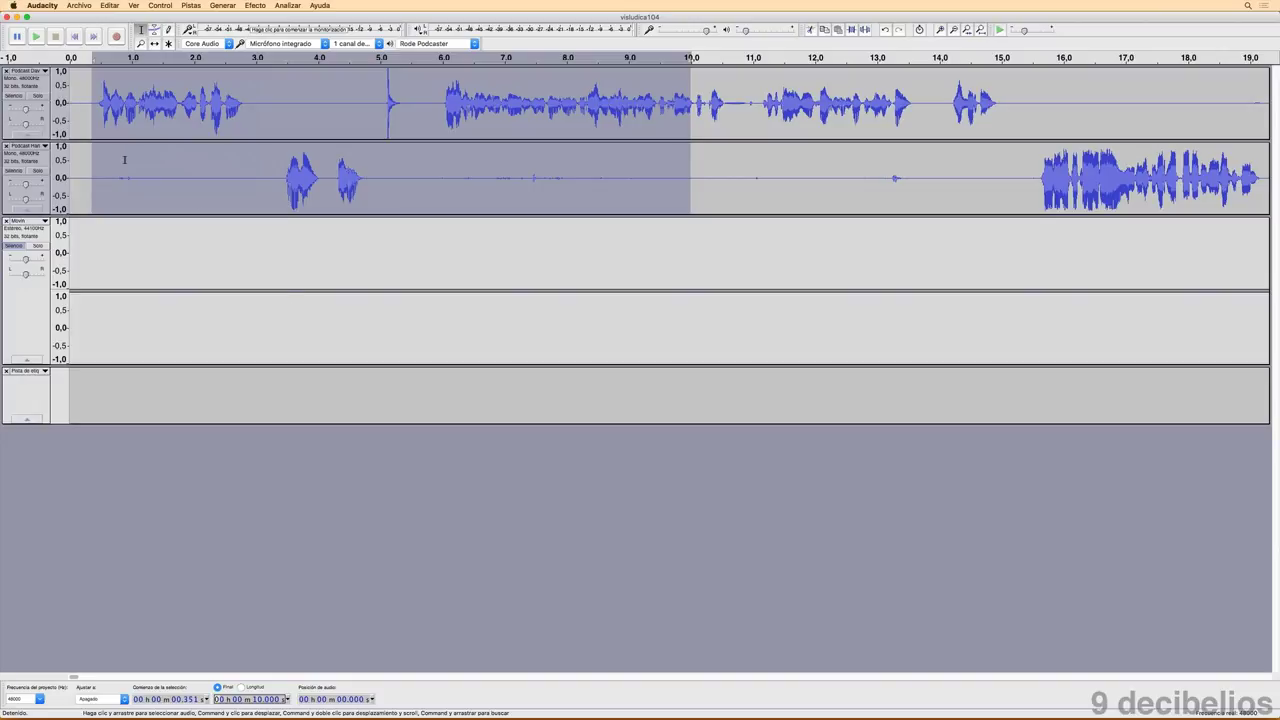
- Fit the tracks vertically to the window and clear the selection by placing the cursor at about 6.567 s in the second voice track
left_click(133, 5)
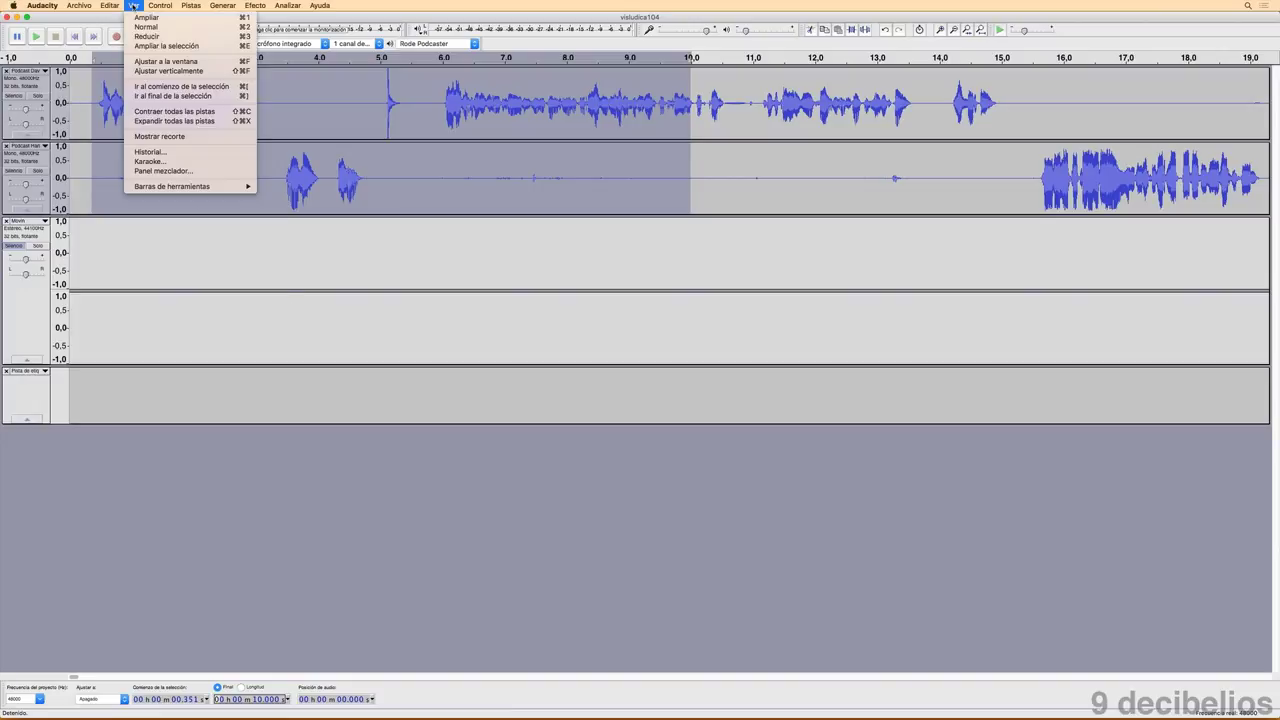
left_click(160, 71)
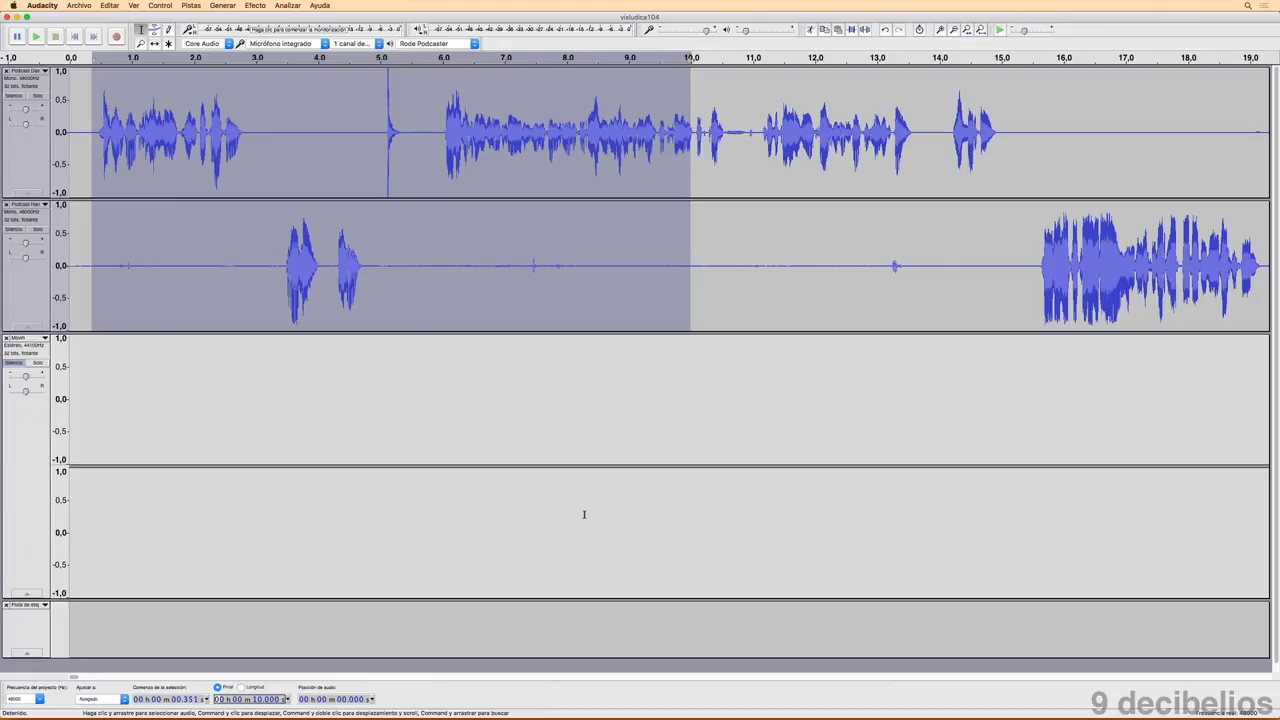
left_click(477, 307)
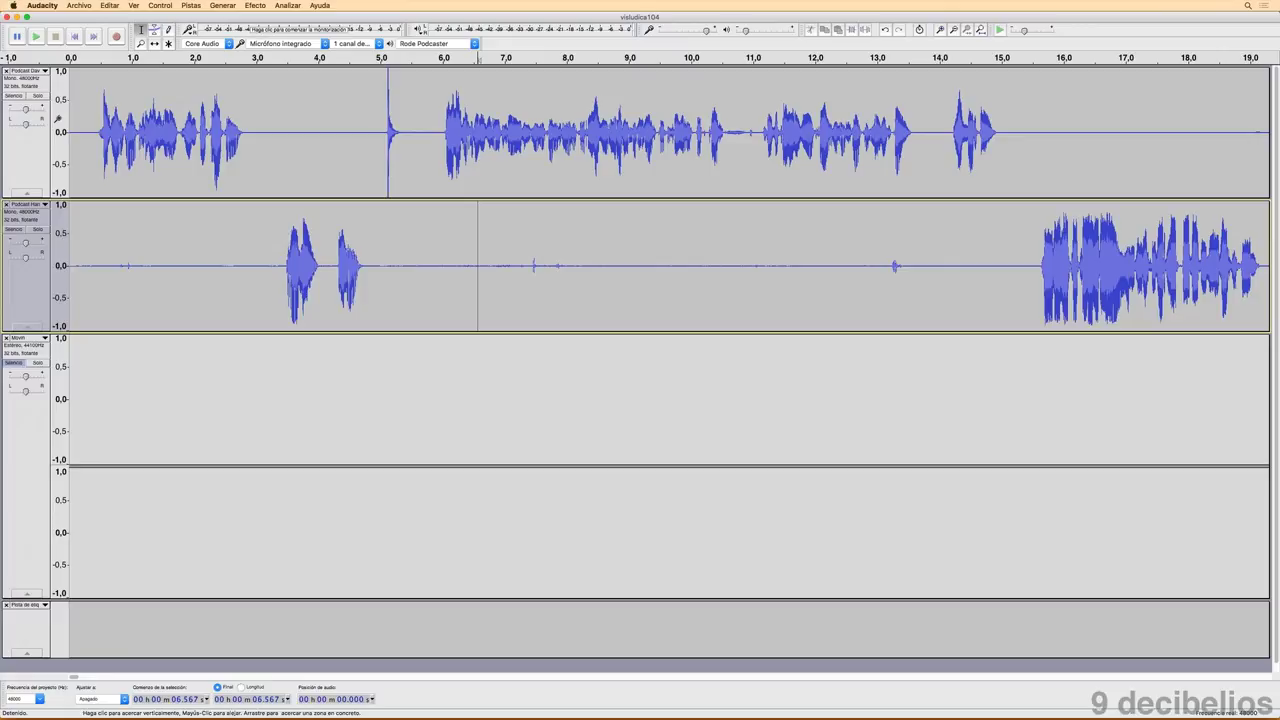
- Magnify the first voice track's vertical scale two levels, return it to the full -1.0 to 1.0 range, and refit the tracks vertically
left_click(57, 118)
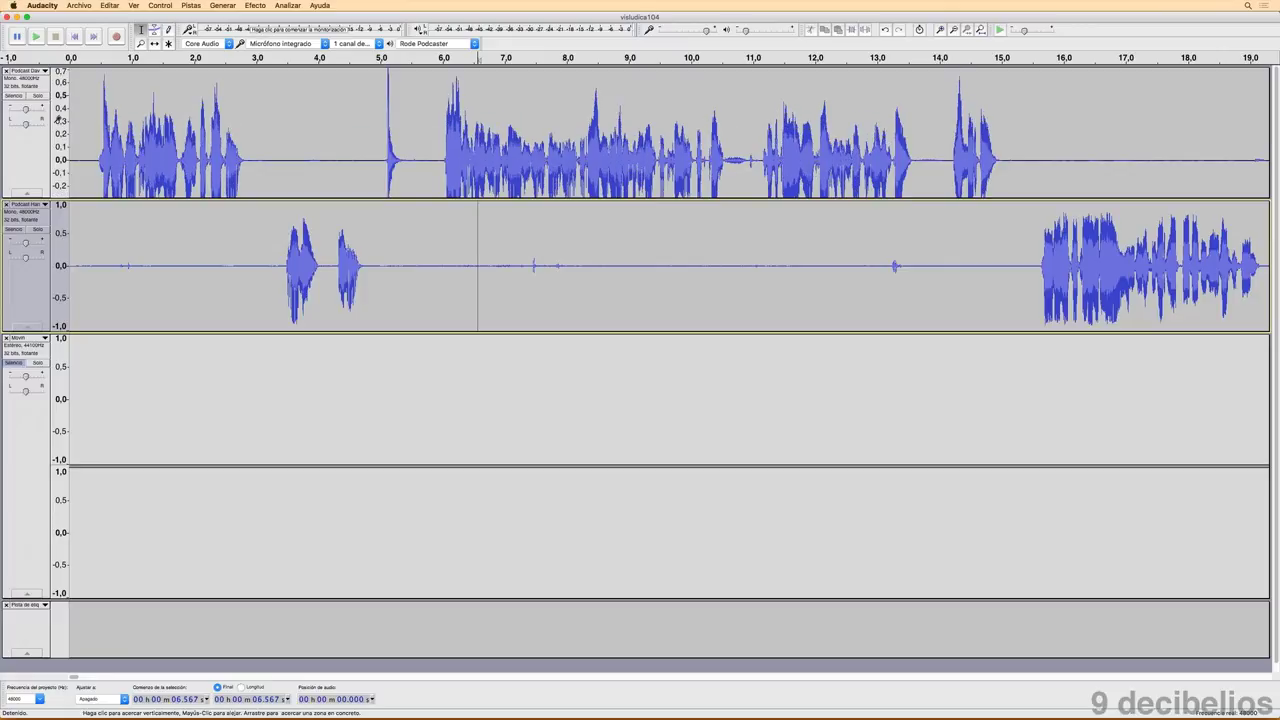
left_click(57, 118)
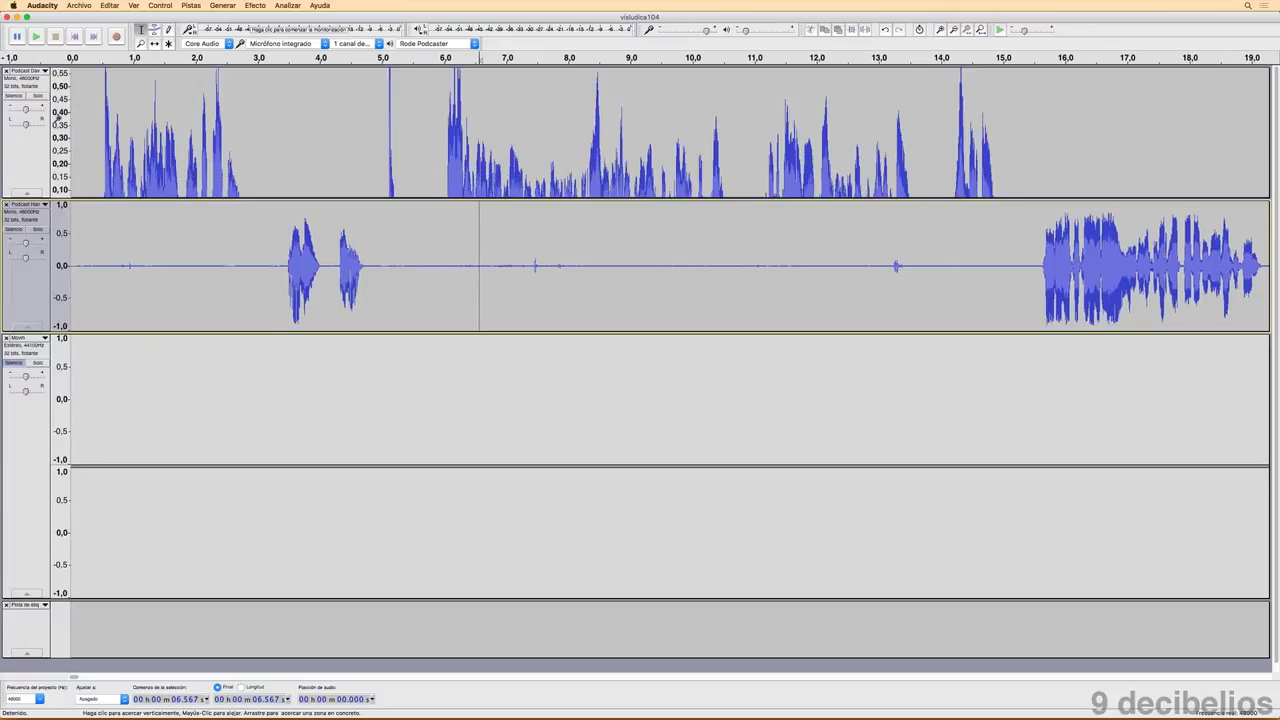
key("shift")
left_click(57, 118, "shift")
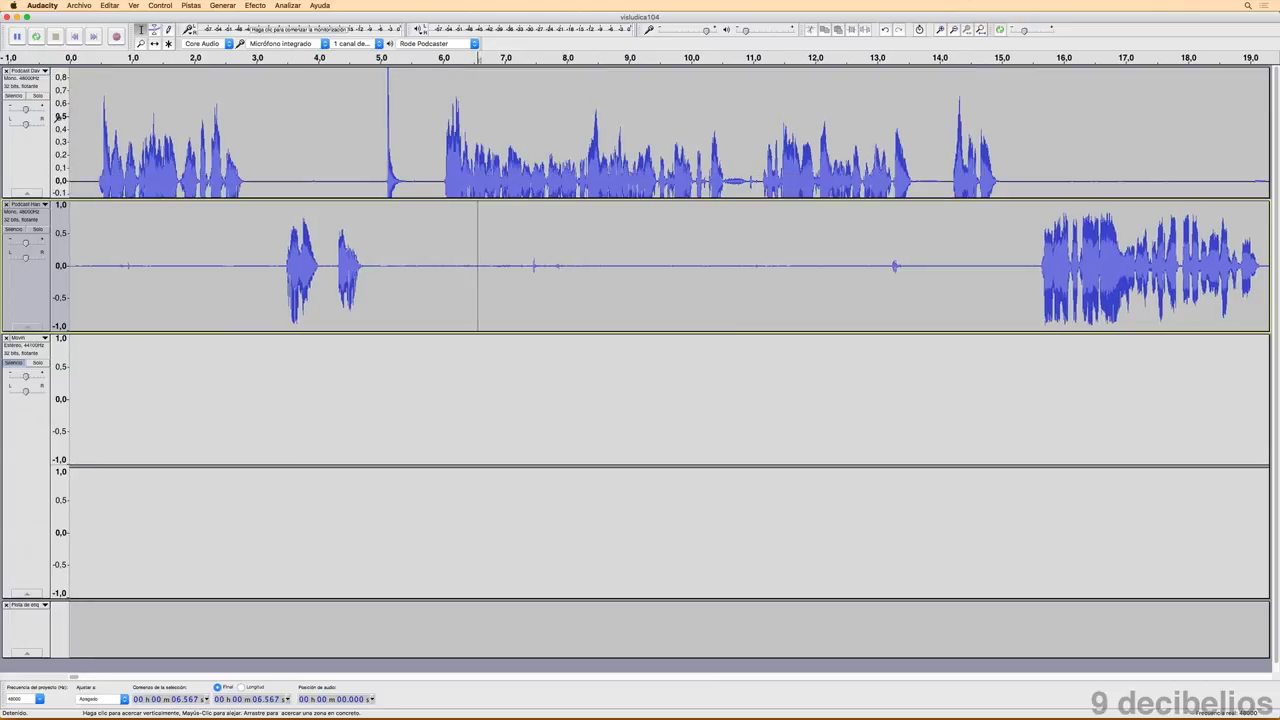
left_click(57, 118, "shift")
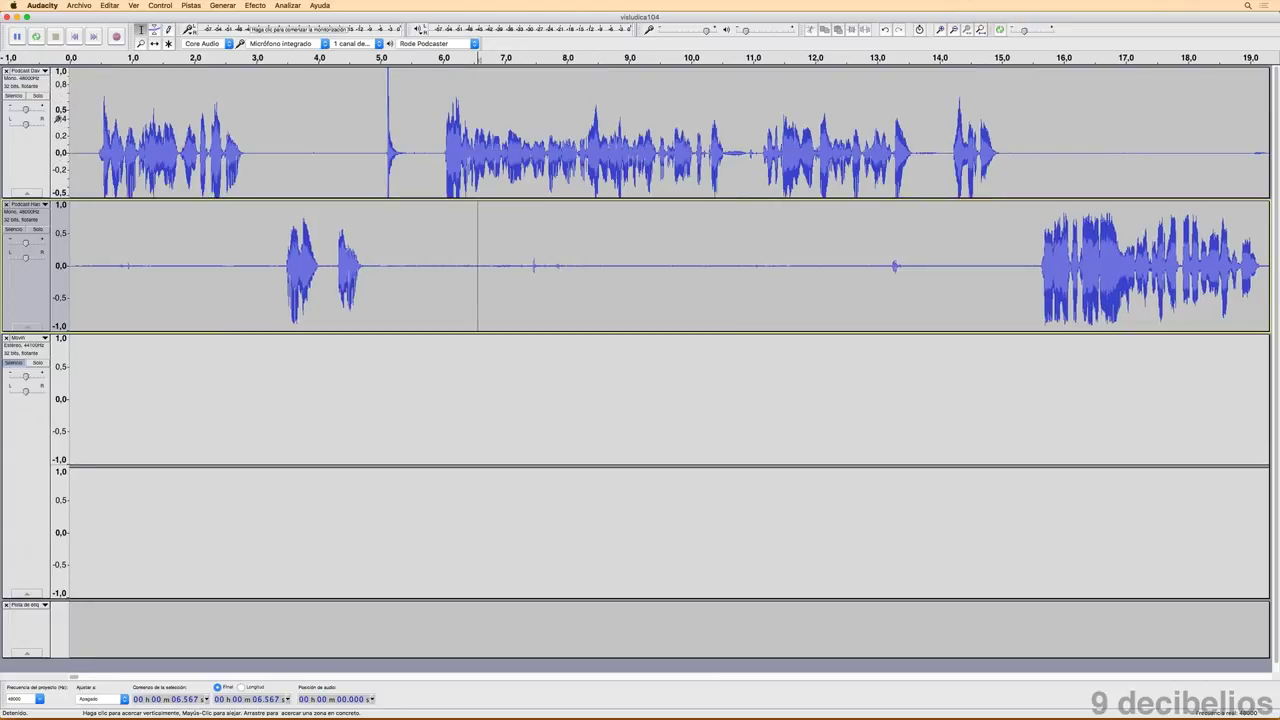
left_click(57, 118, "shift")
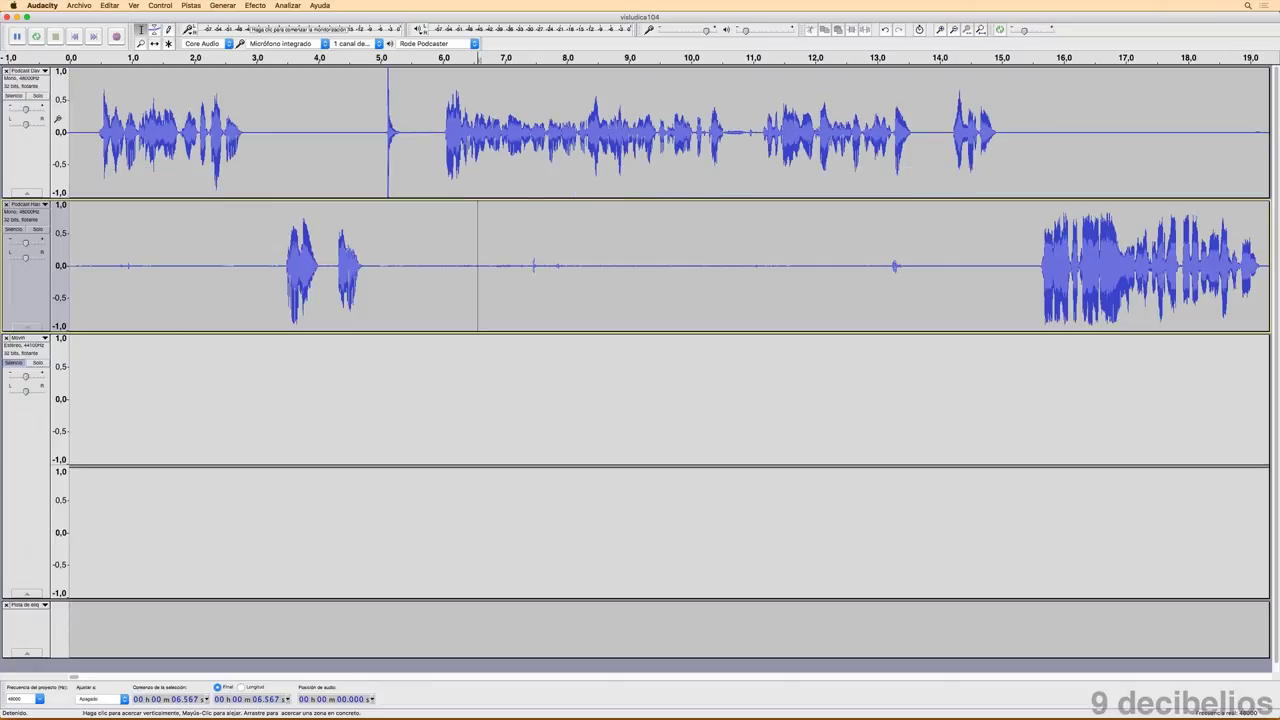
left_click(133, 5)
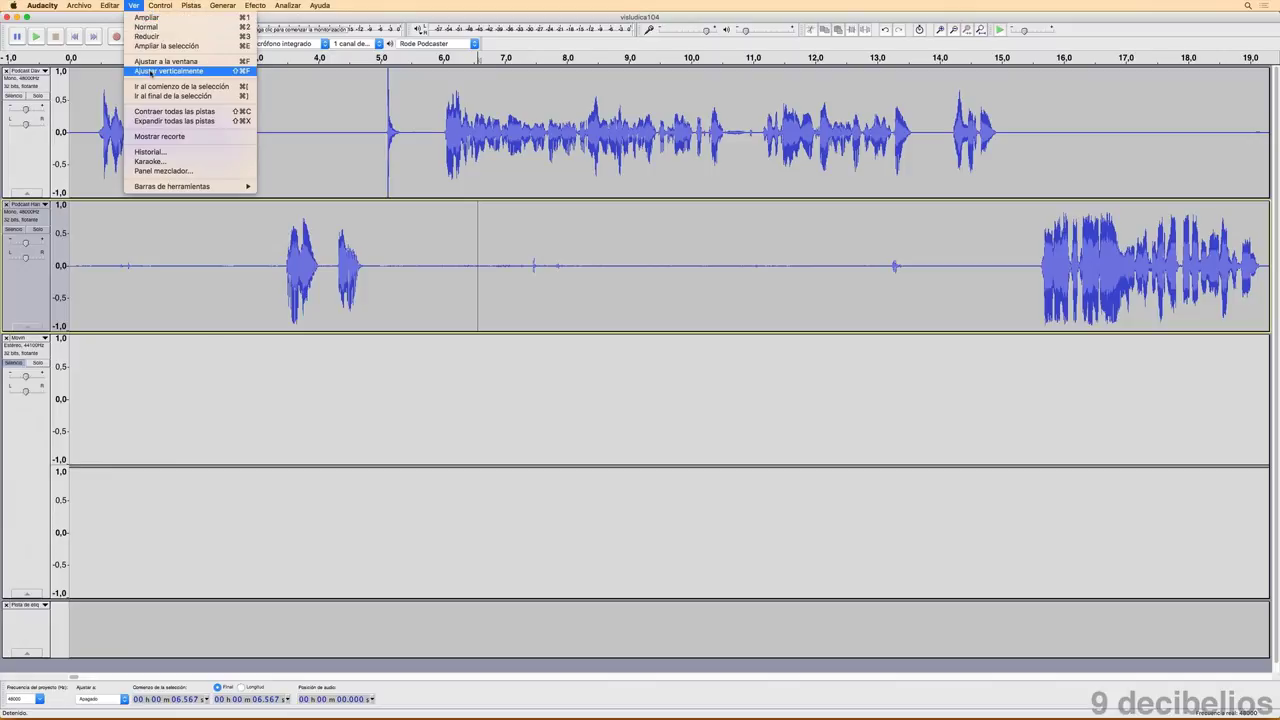
left_click(151, 72)
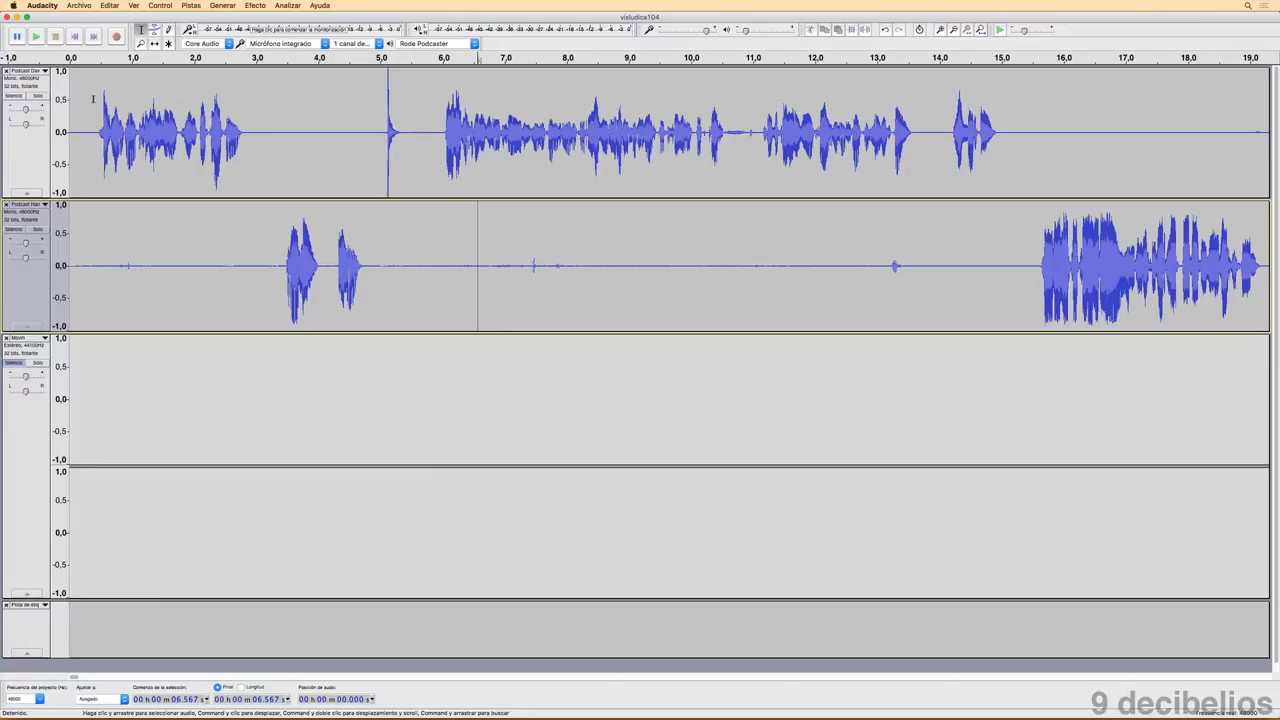
- Select the first voice track's opening phrase from about 0.386 s to 2.849 s and play it in a loop before stopping
left_click_drag(95, 99, 246, 114)
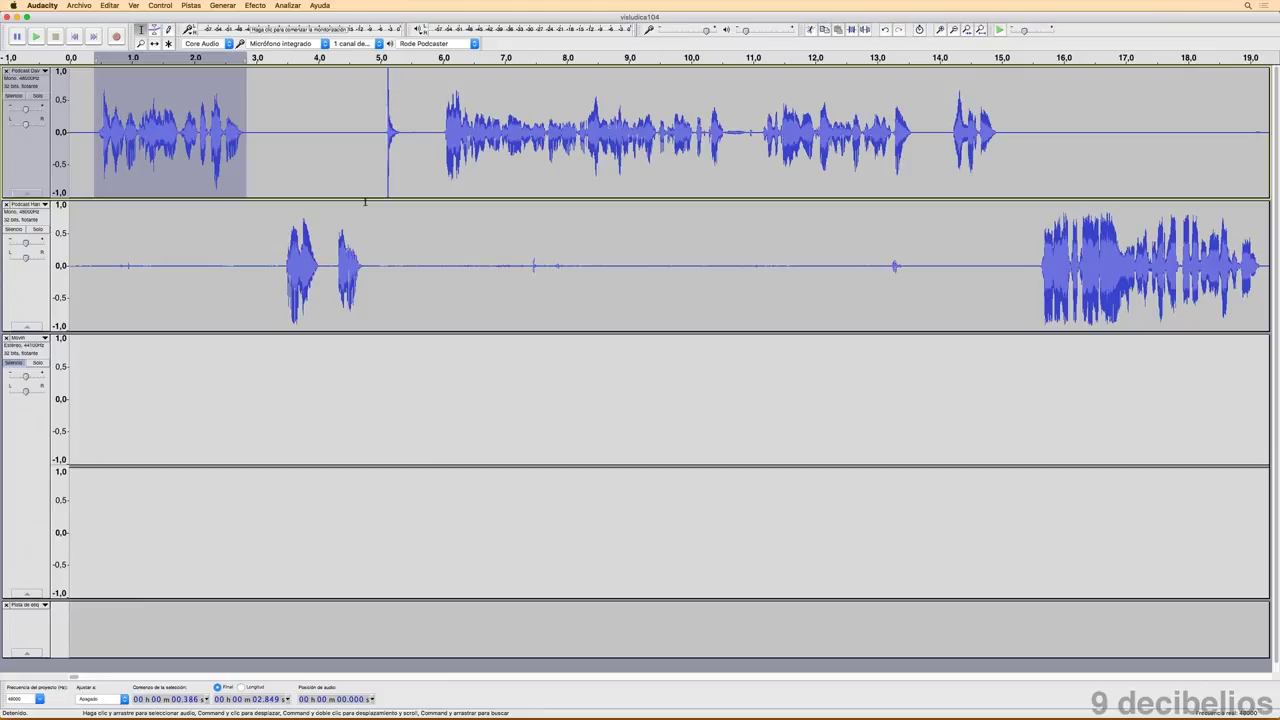
key("shift")
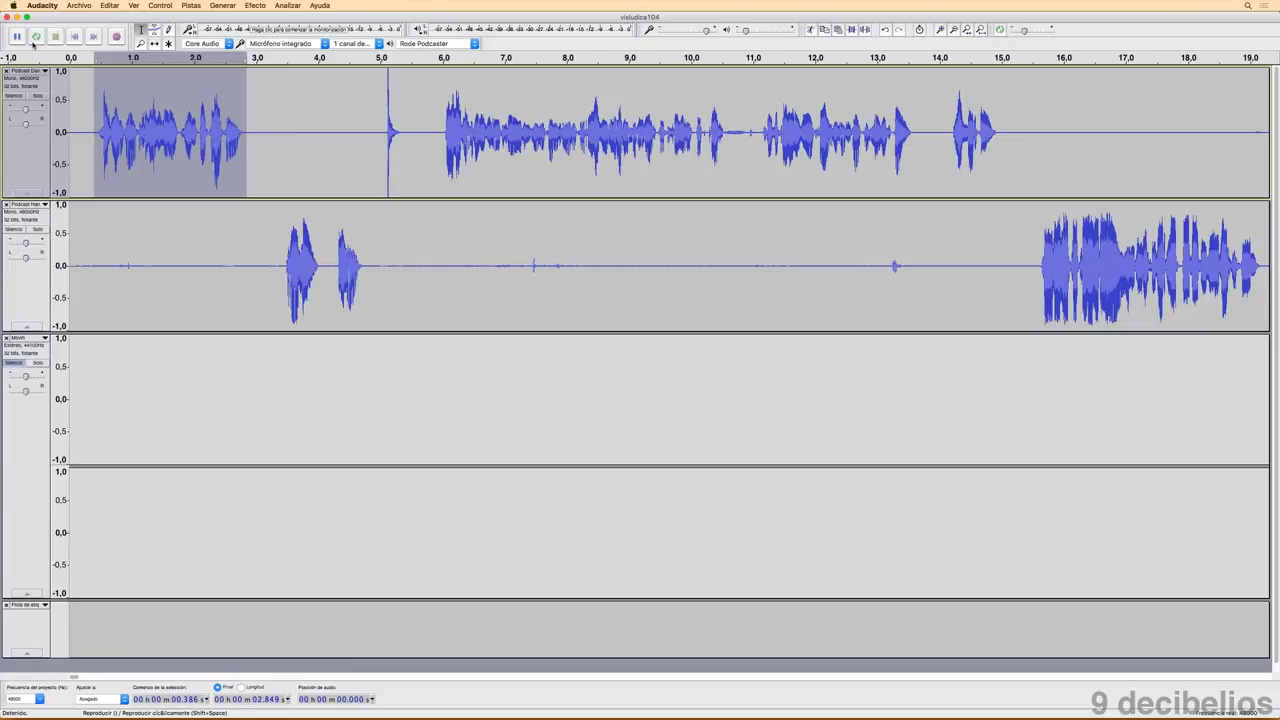
left_click(35, 37, "shift")
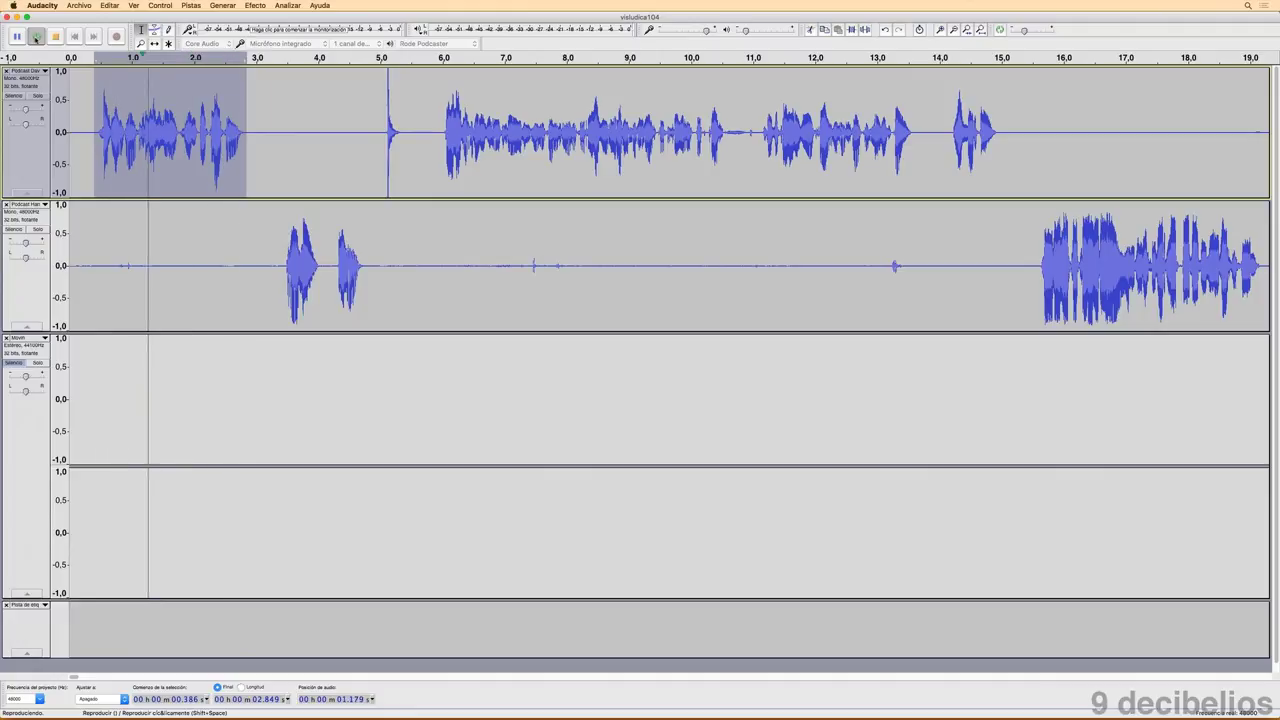
left_click(55, 37)
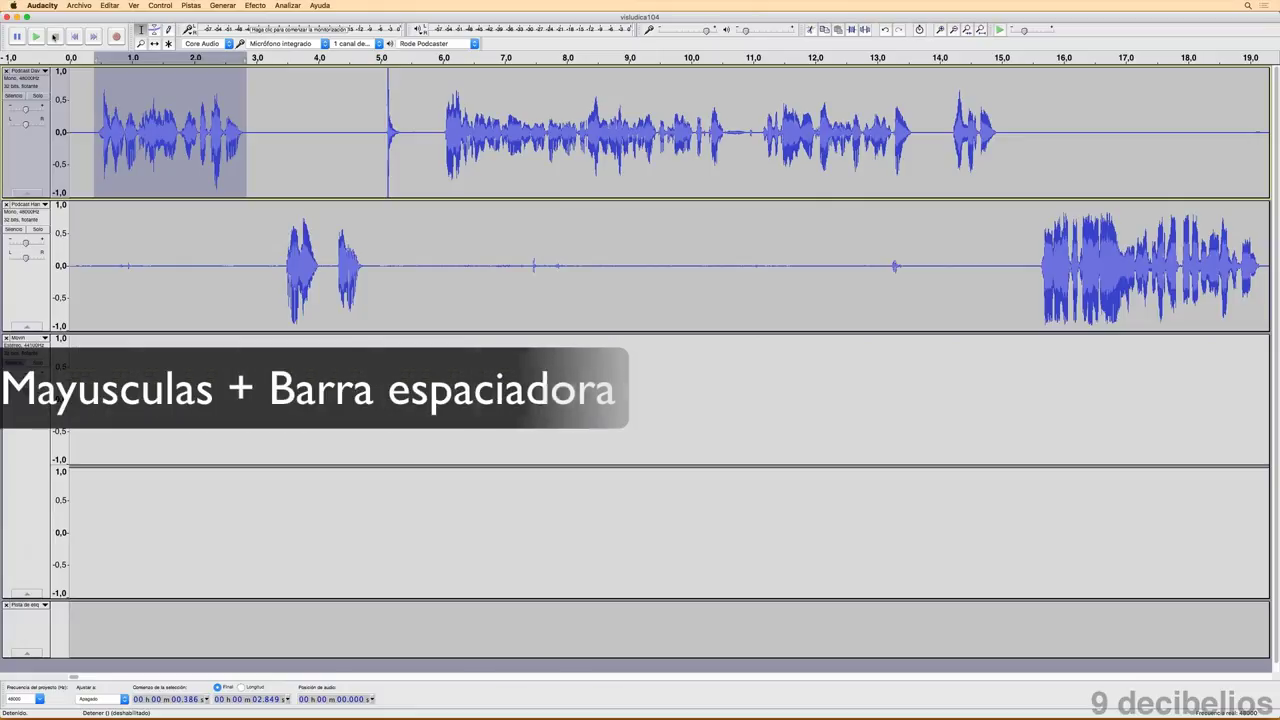
key("shift")
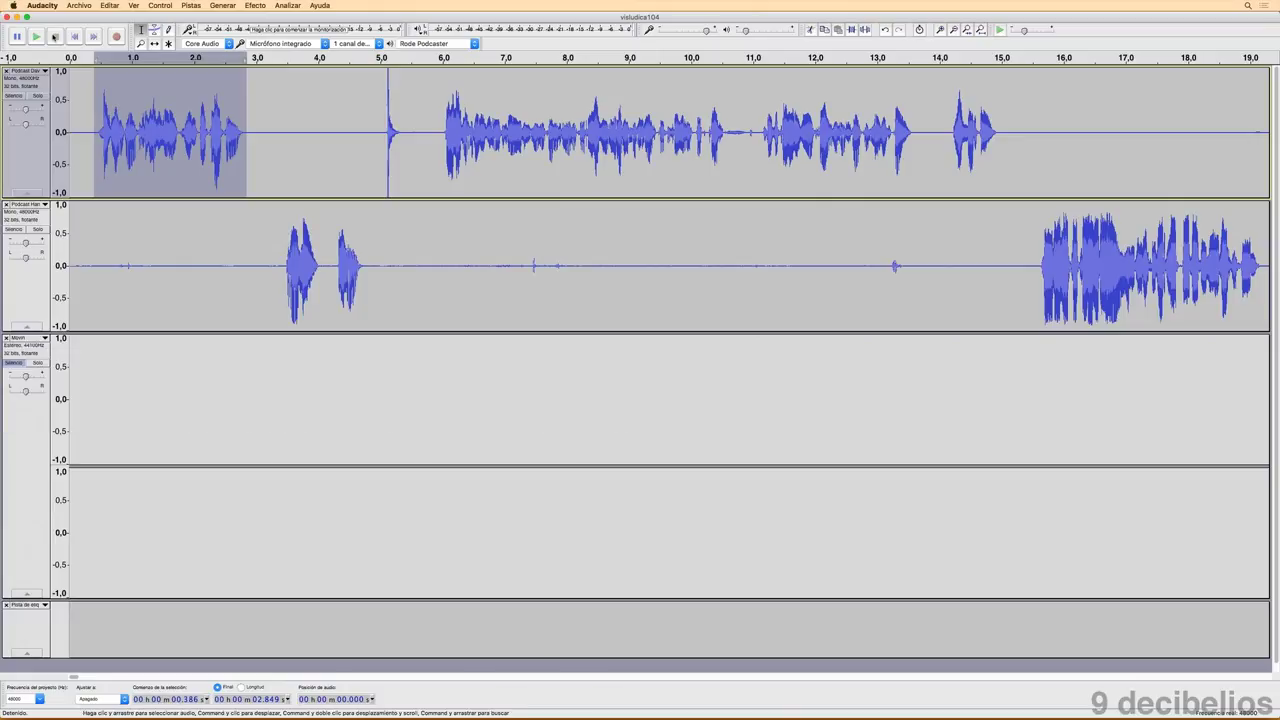
- Select the sharp spike in the first voice track from about 5.030 s to 5.360 s and play it in a loop
left_click_drag(384, 121, 404, 122)
key("space")
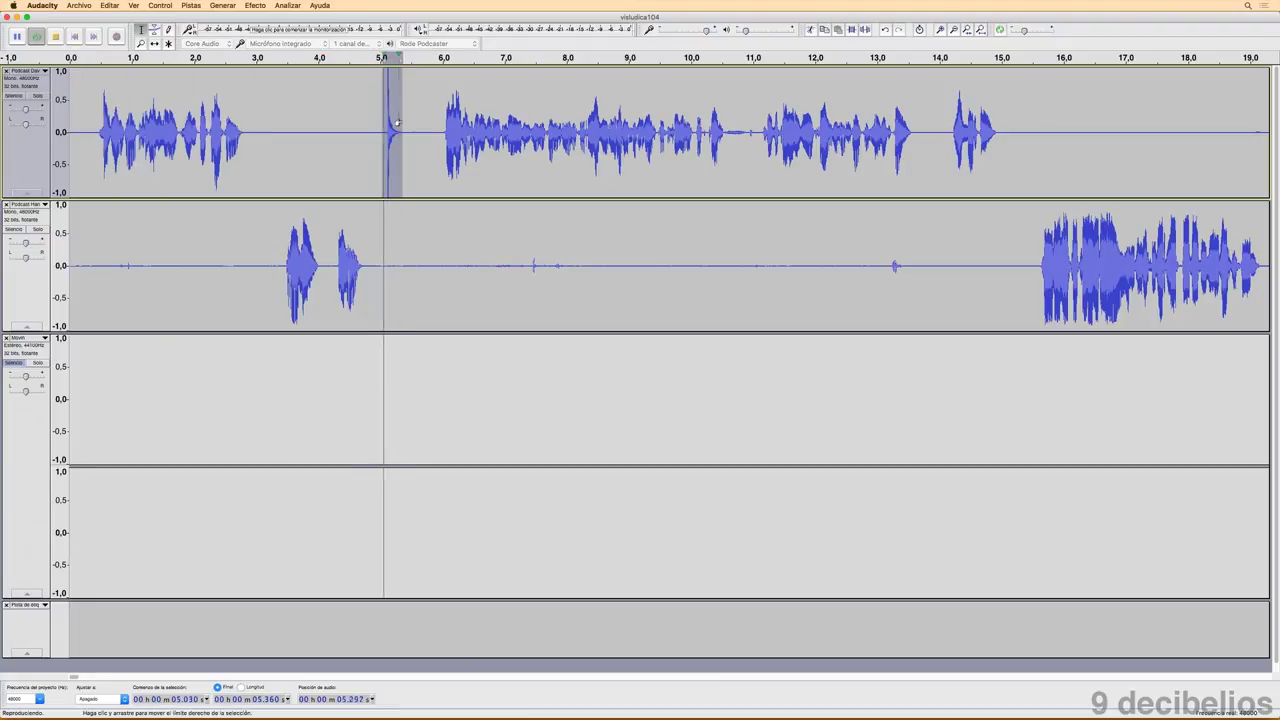
key("space")
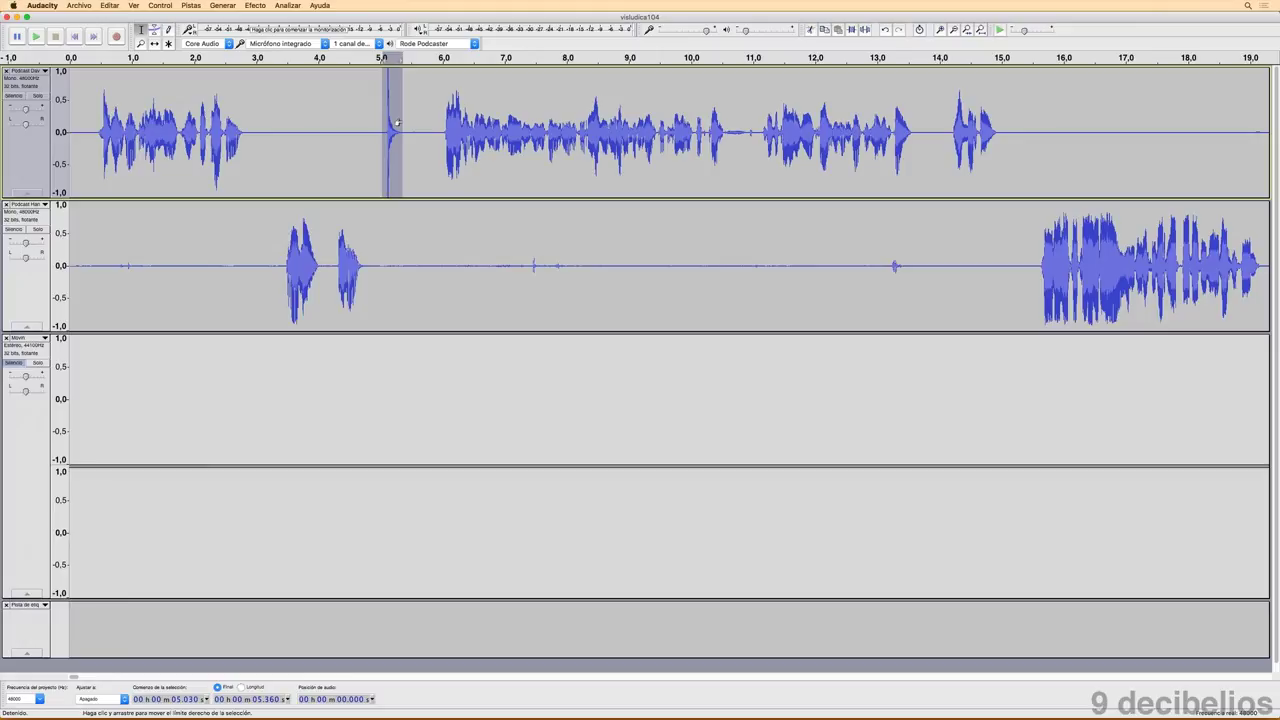
- Select the second voice track's faint noises in turn, from about 7.315 s to 7.975 s and from about 13.077 s to 13.415 s
left_click(811, 184)
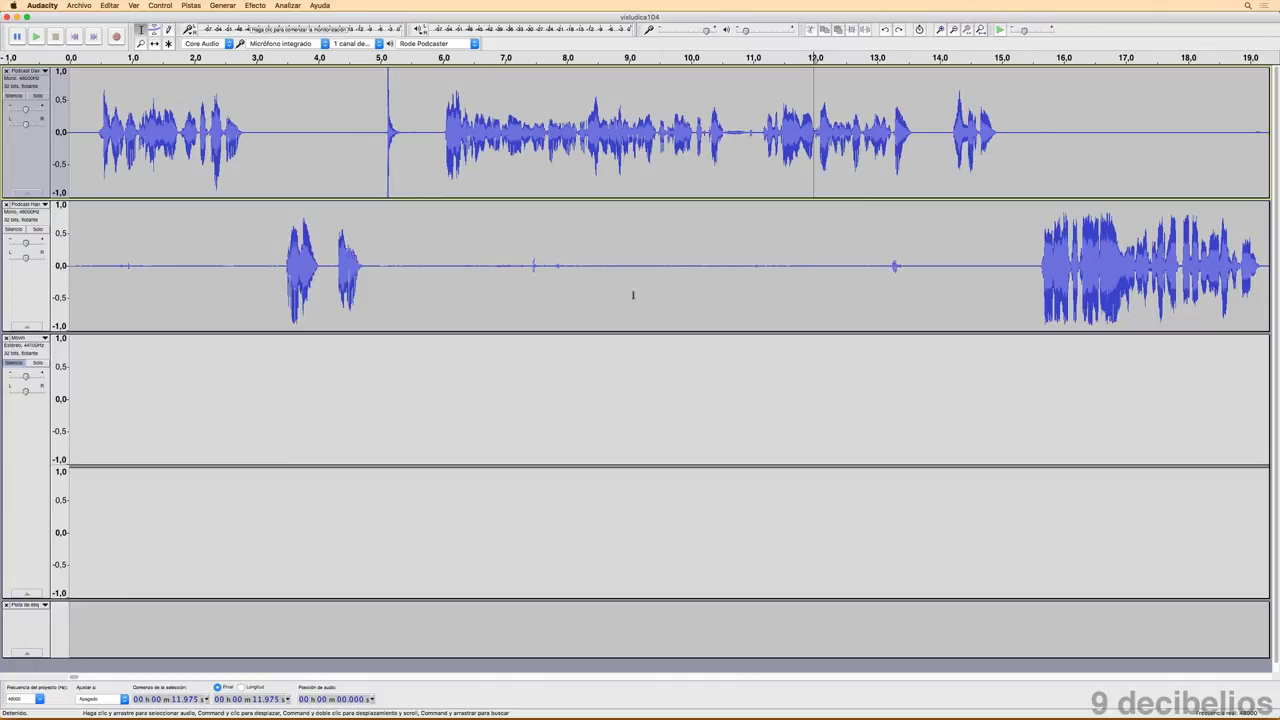
left_click_drag(525, 262, 565, 262)
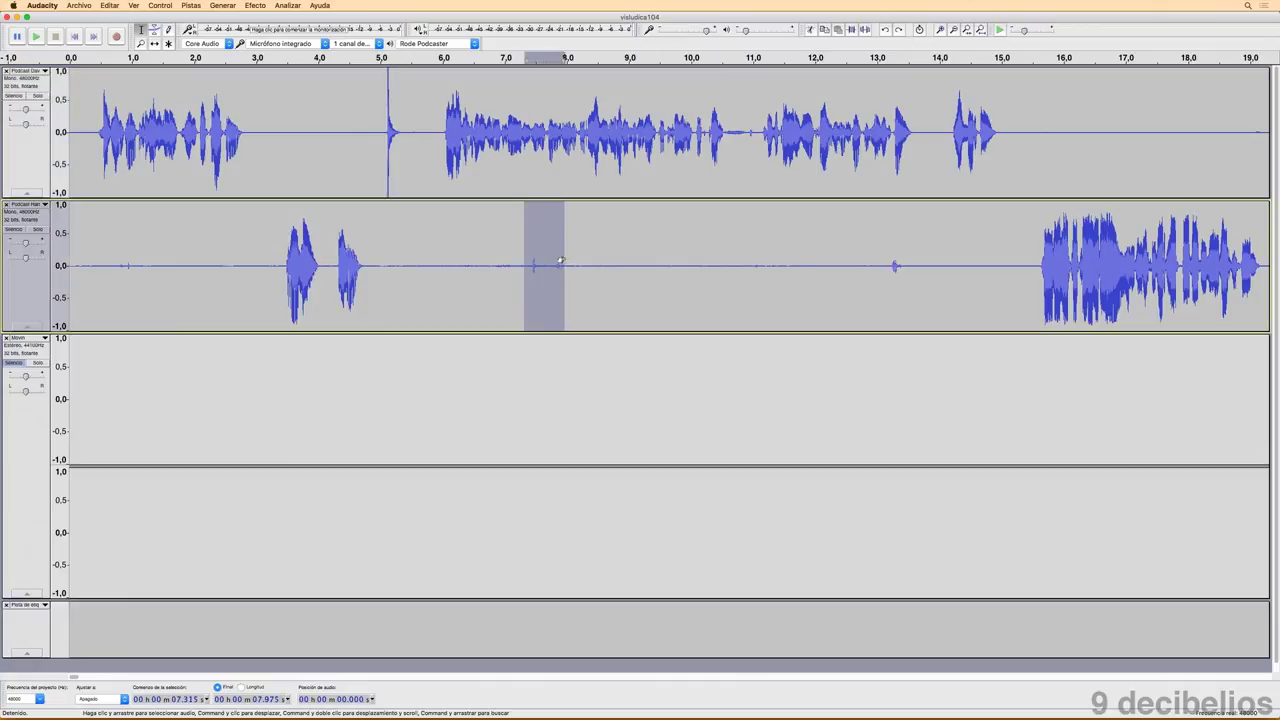
left_click_drag(882, 257, 903, 257)
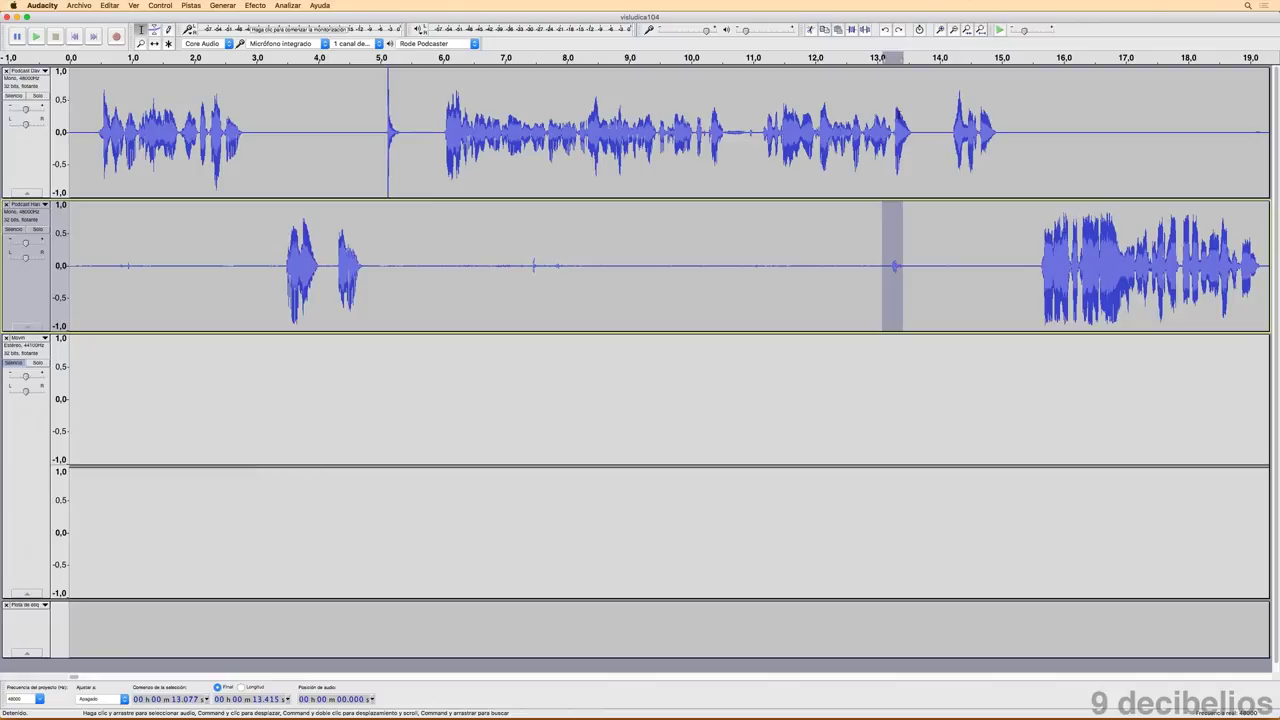
- Solo the second voice track, play the selected noise, and clear the selection by placing the cursor at about 12.208 s
left_click(37, 229)
key("space")
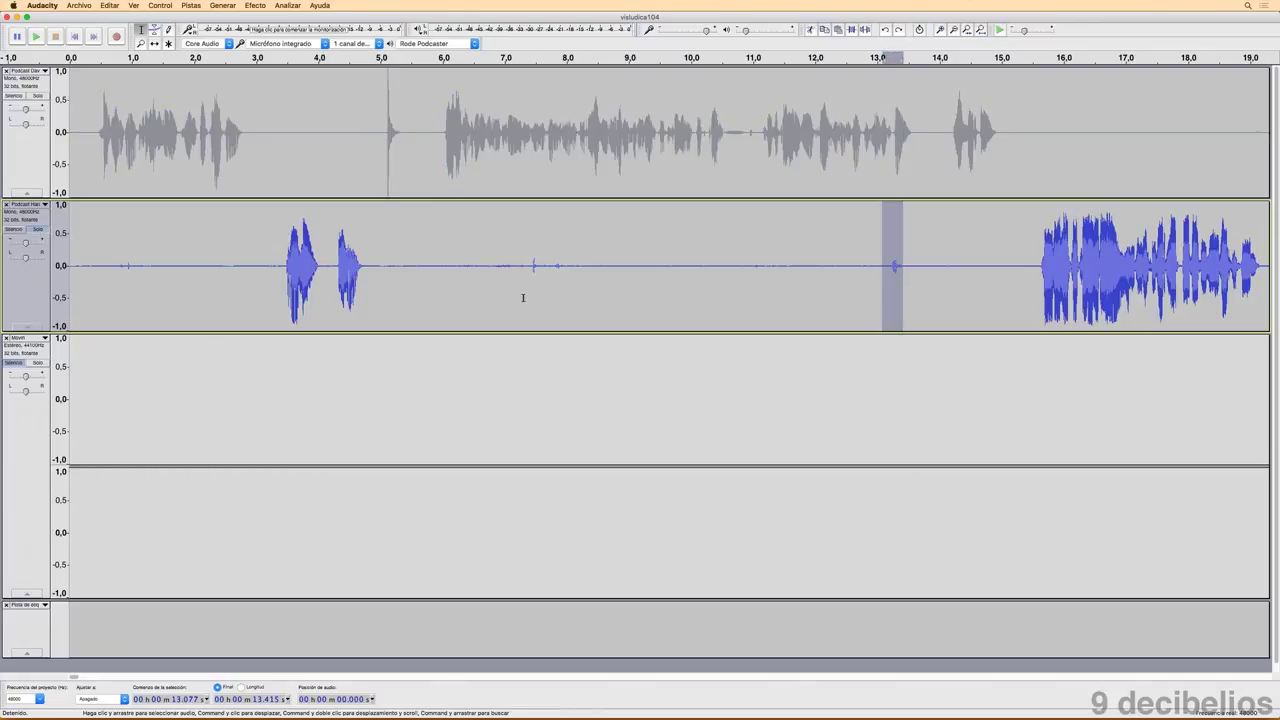
key("space")
left_click(827, 285)
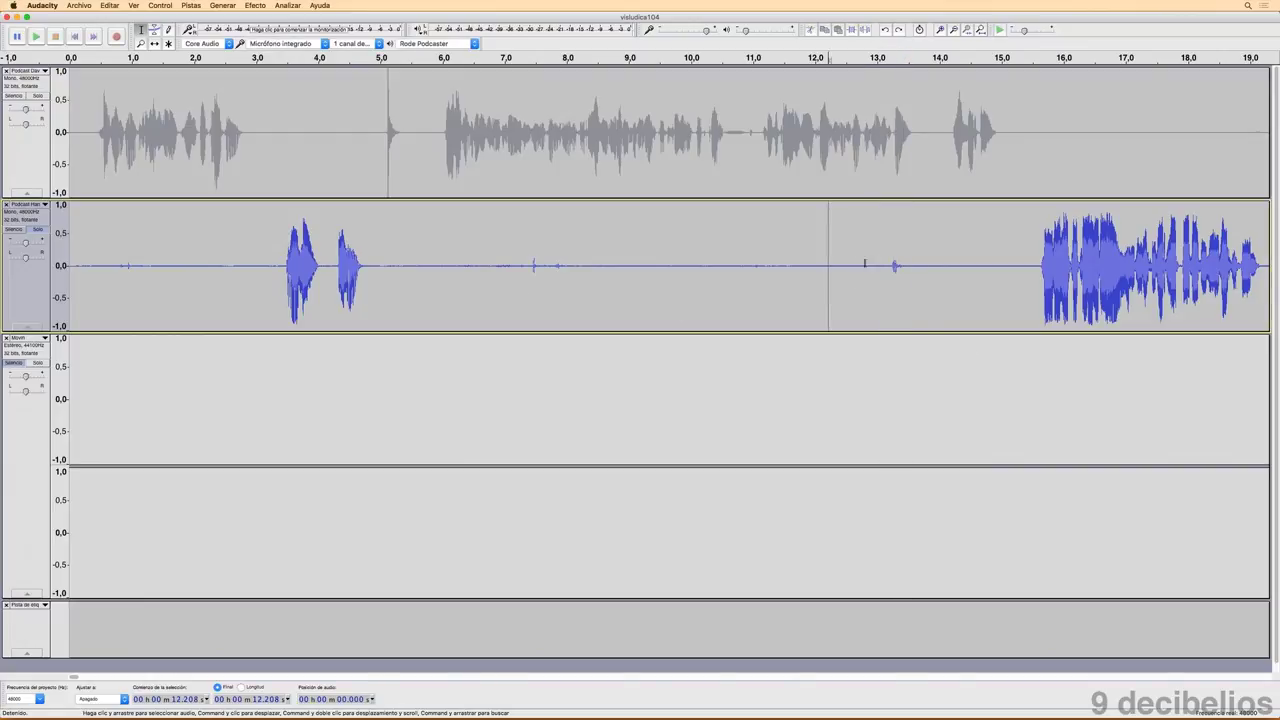